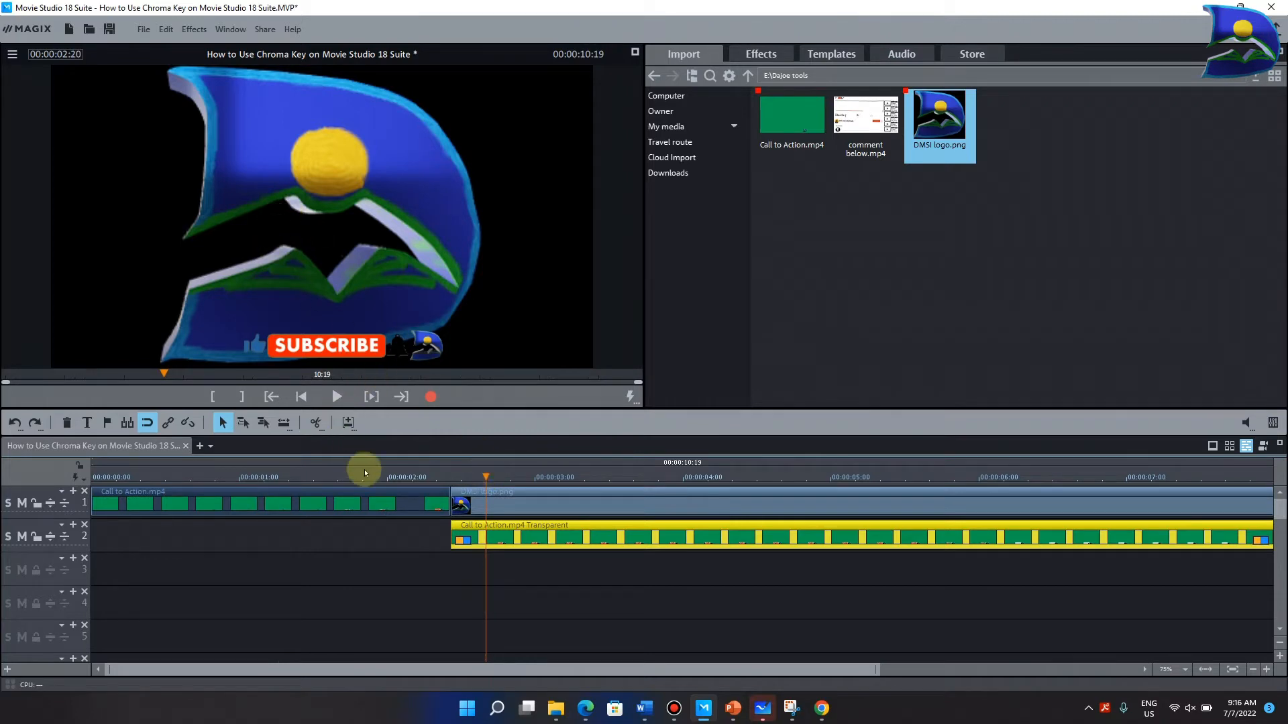
# - Compare the unkeyed Call to Action clip with its keyed section over the logo, ending on a frame within the first second
pyautogui.moveTo(485, 477); pyautogui.dragTo(412, 475)
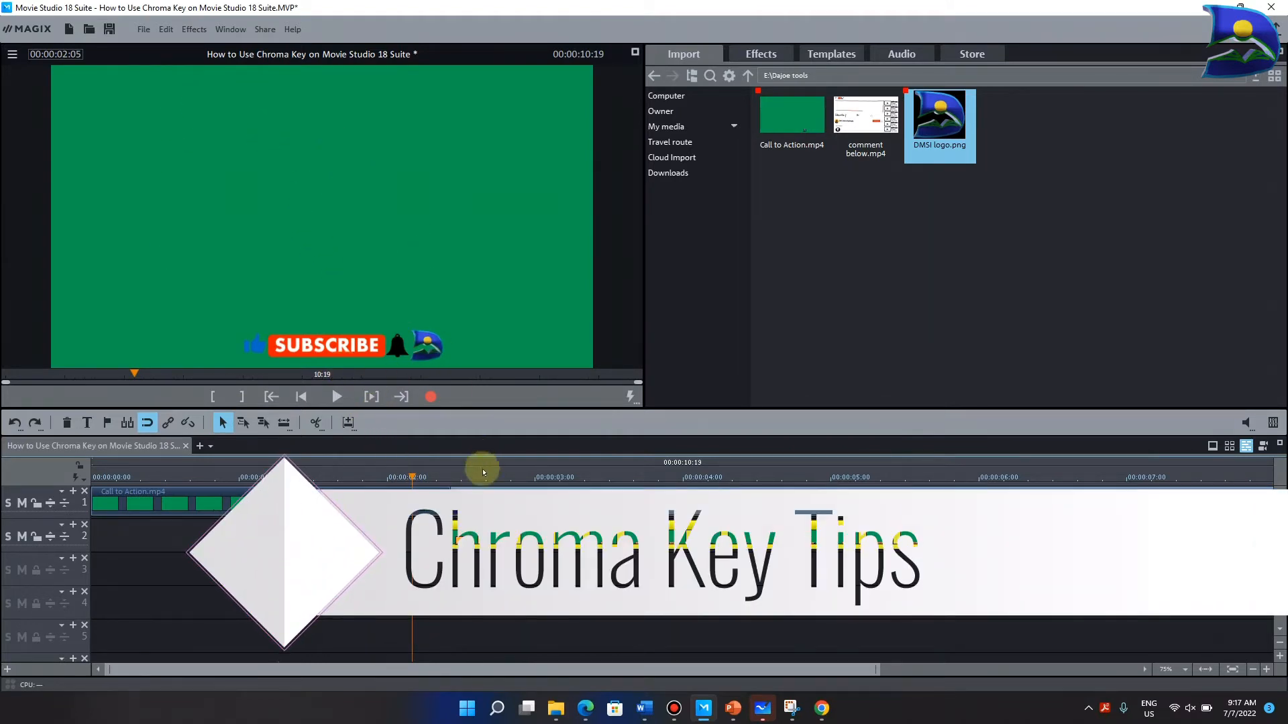
pyautogui.moveTo(410, 477); pyautogui.dragTo(490, 477)
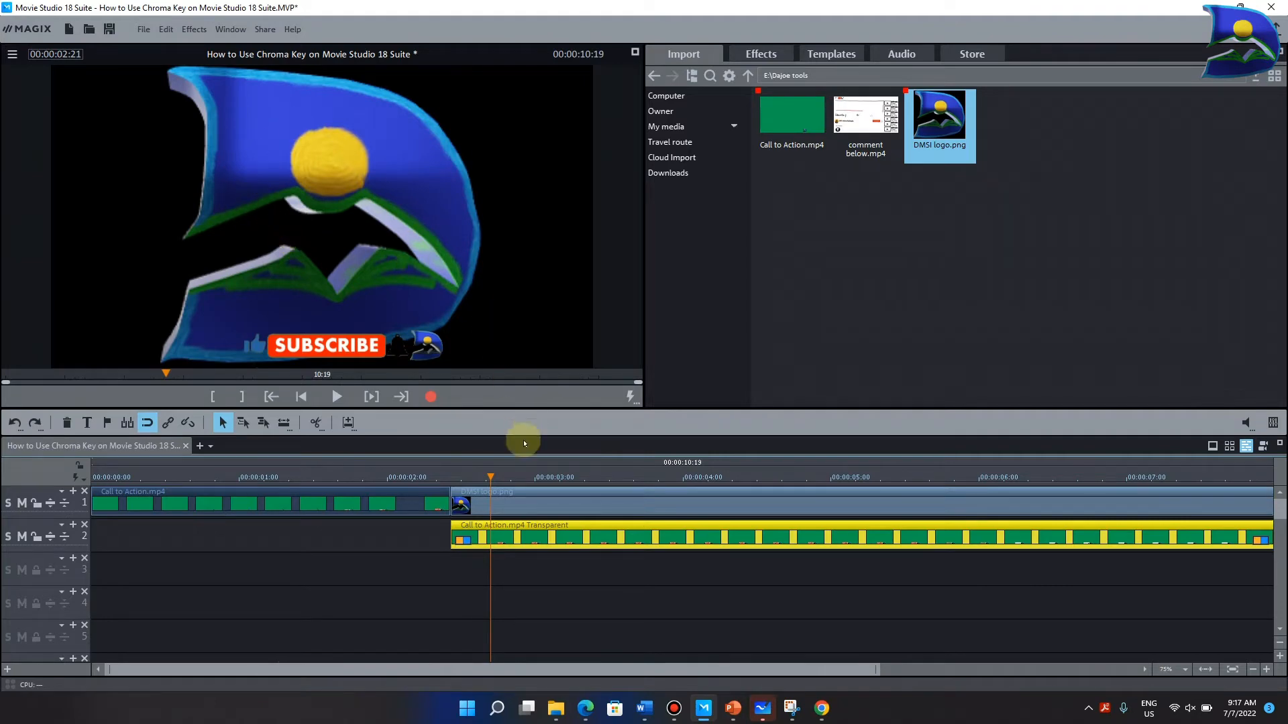
pyautogui.moveTo(490, 478); pyautogui.dragTo(197, 481)
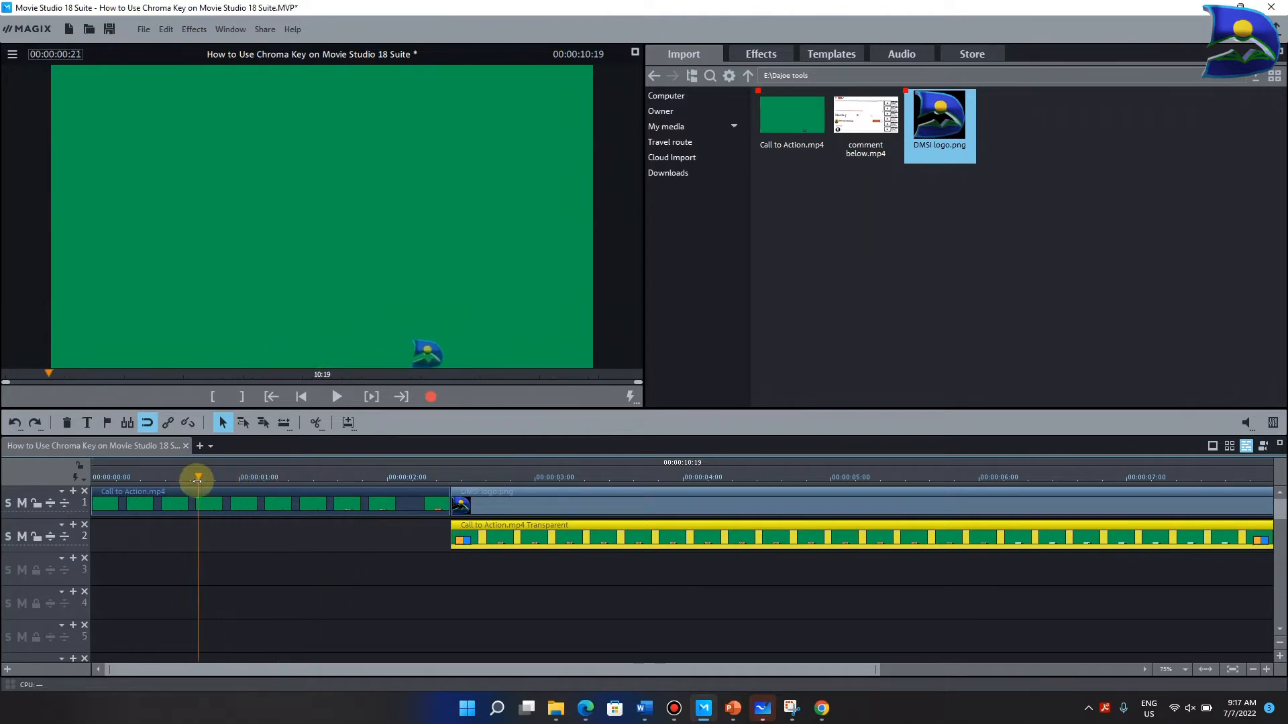
# - Add DMSI logo.png at the start of track 3 and trim it to end with the first Call to Action.mp4 clip
pyautogui.moveTo(923, 108)
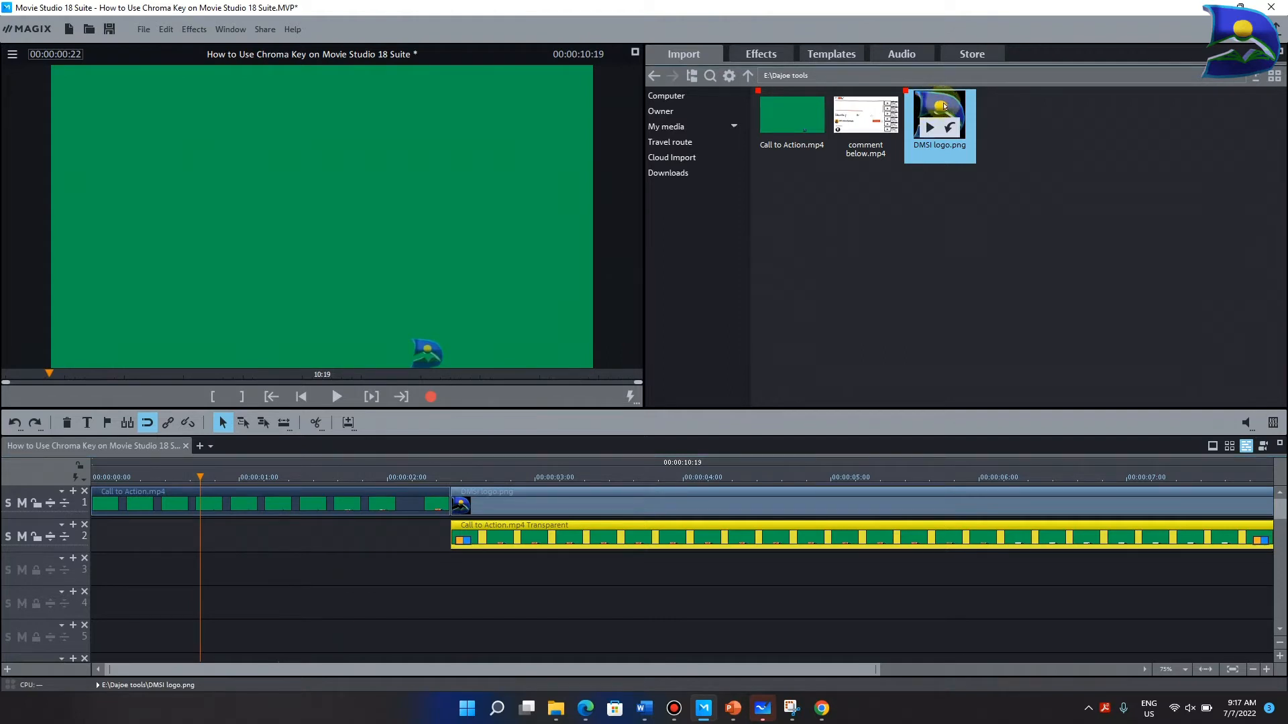
pyautogui.moveTo(935, 104); pyautogui.dragTo(128, 550)
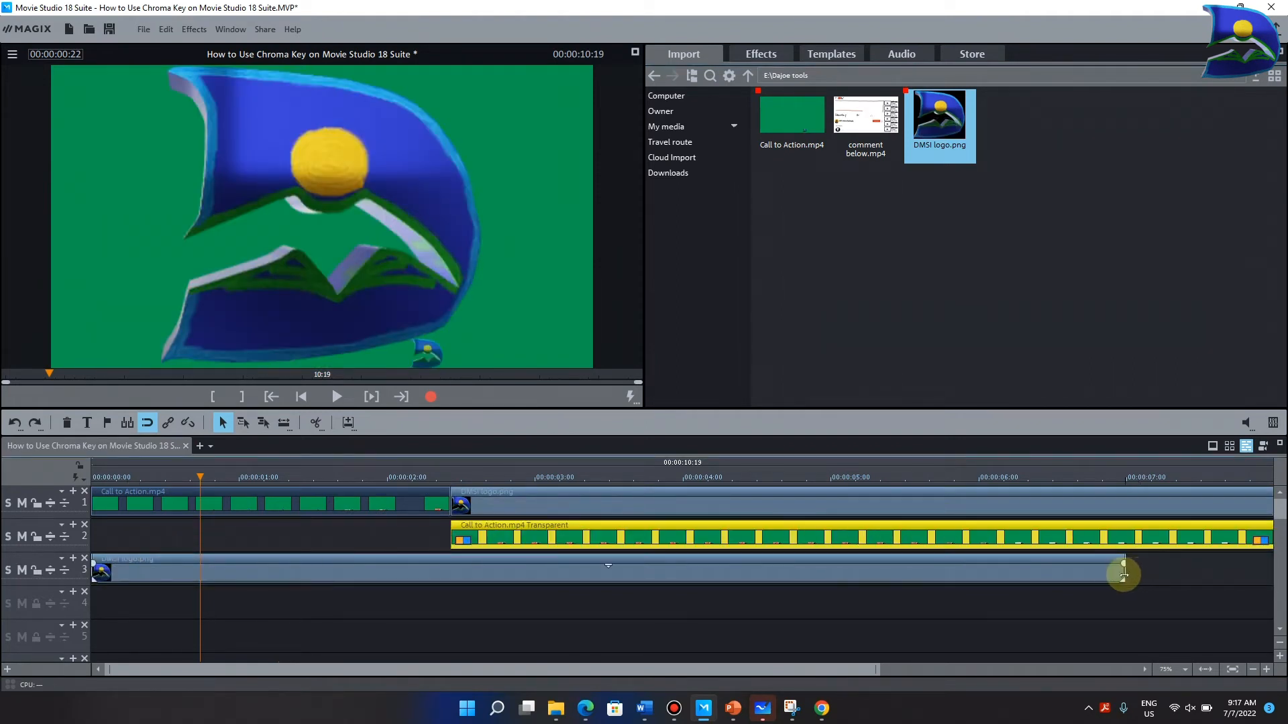
pyautogui.moveTo(1124, 572); pyautogui.dragTo(448, 573)
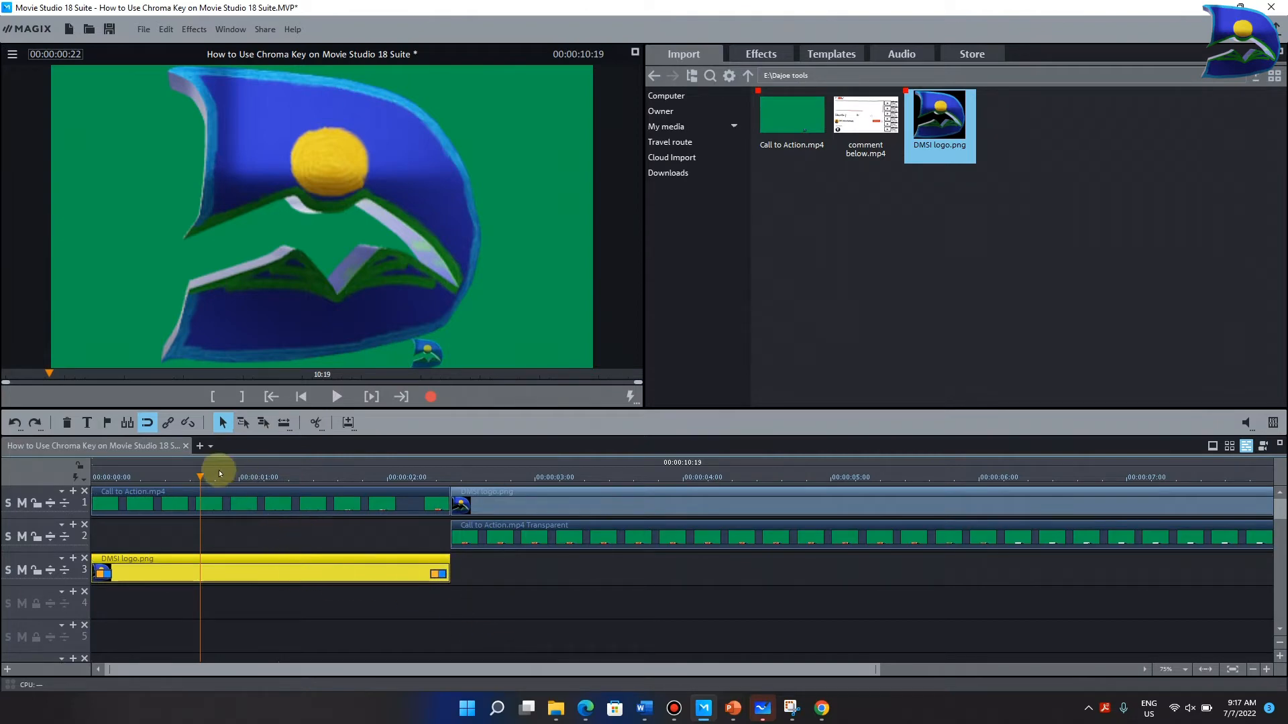
pyautogui.moveTo(199, 476); pyautogui.dragTo(228, 476)
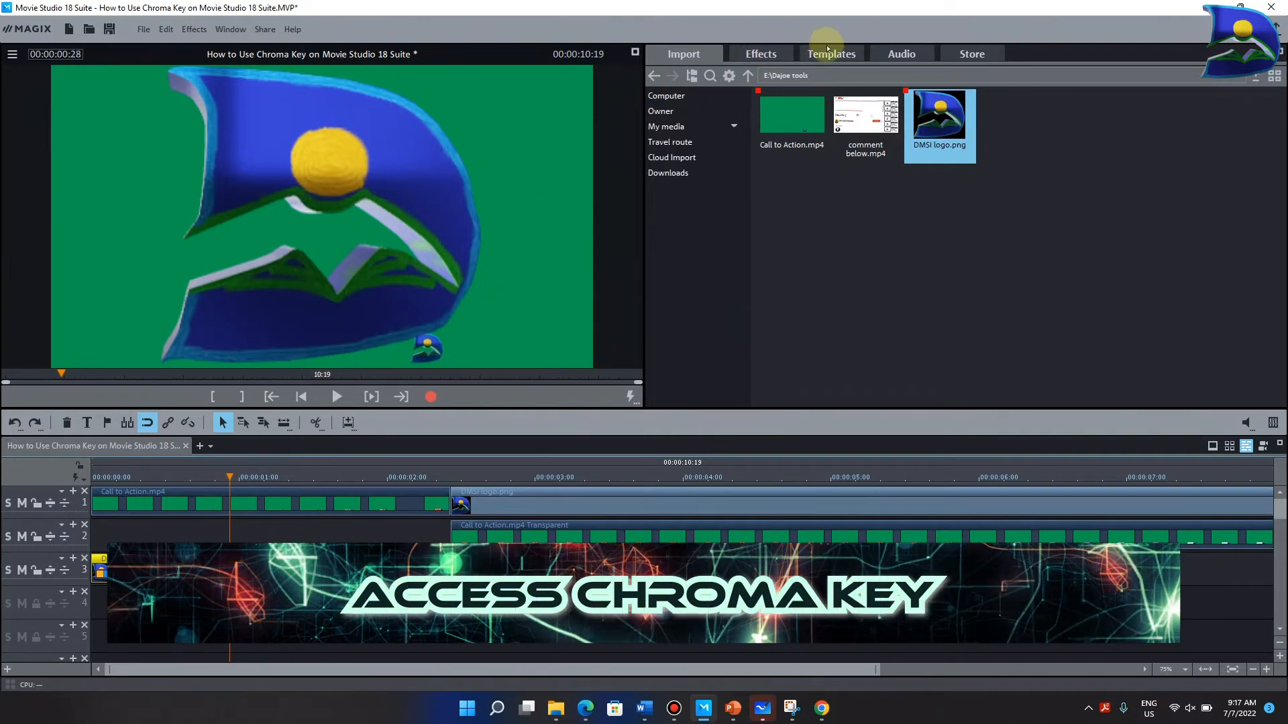
# - Show the Chroma key effect settings for the DMSI logo clip on track 3
pyautogui.click(762, 54)
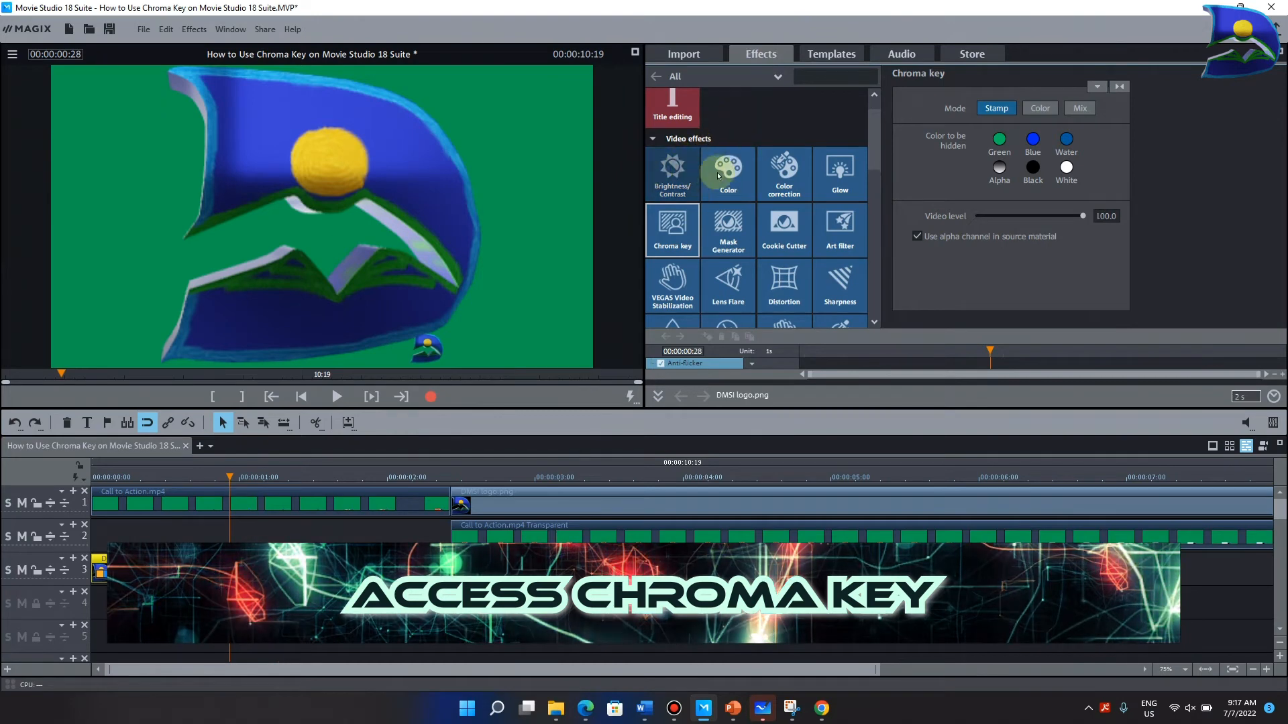
pyautogui.scroll(-1, 735, 126)
pyautogui.scroll(3, 735, 123)
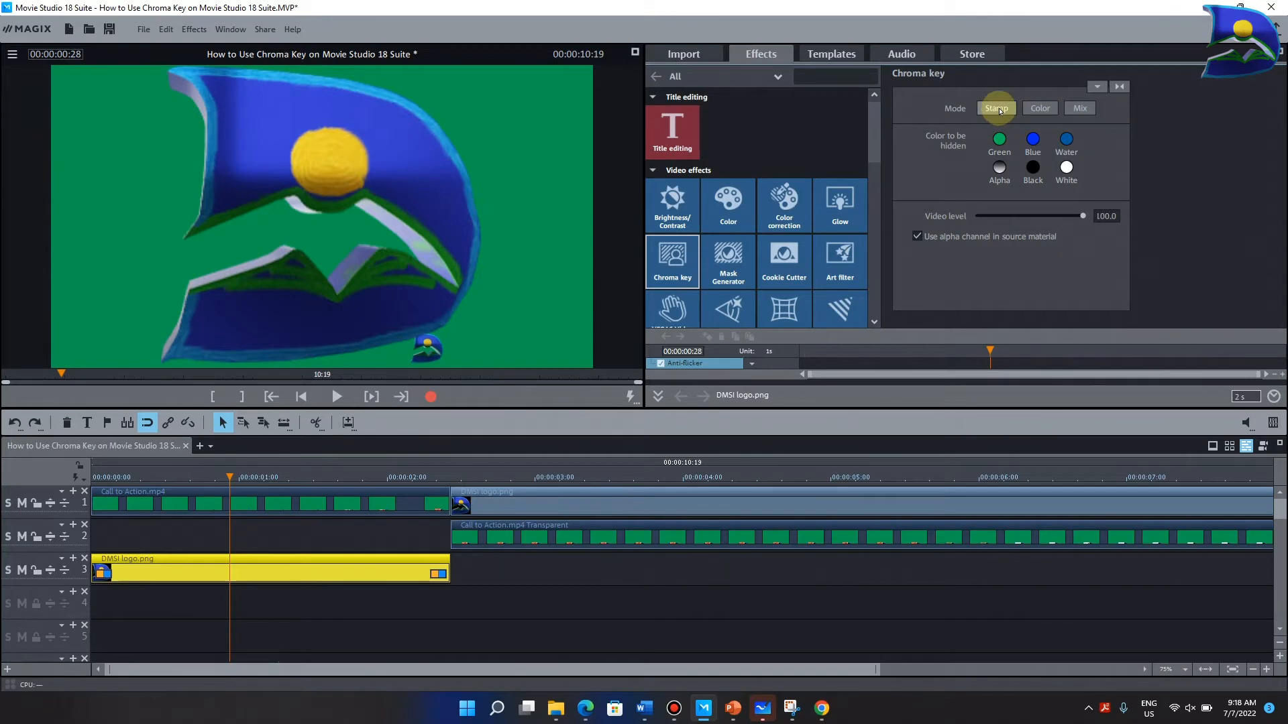
# - Try the Color and Mix chroma key modes on the DMSI logo clip, returning to Stamp mode
pyautogui.click(1048, 111)
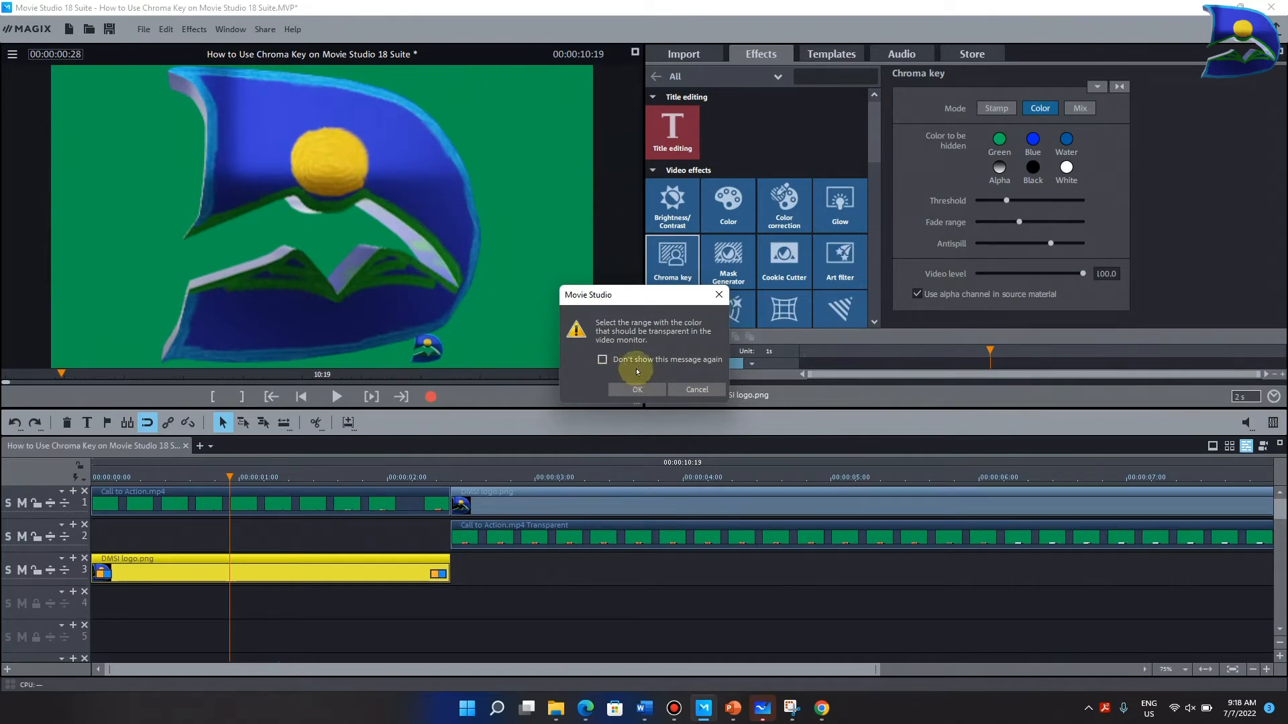
pyautogui.click(717, 297)
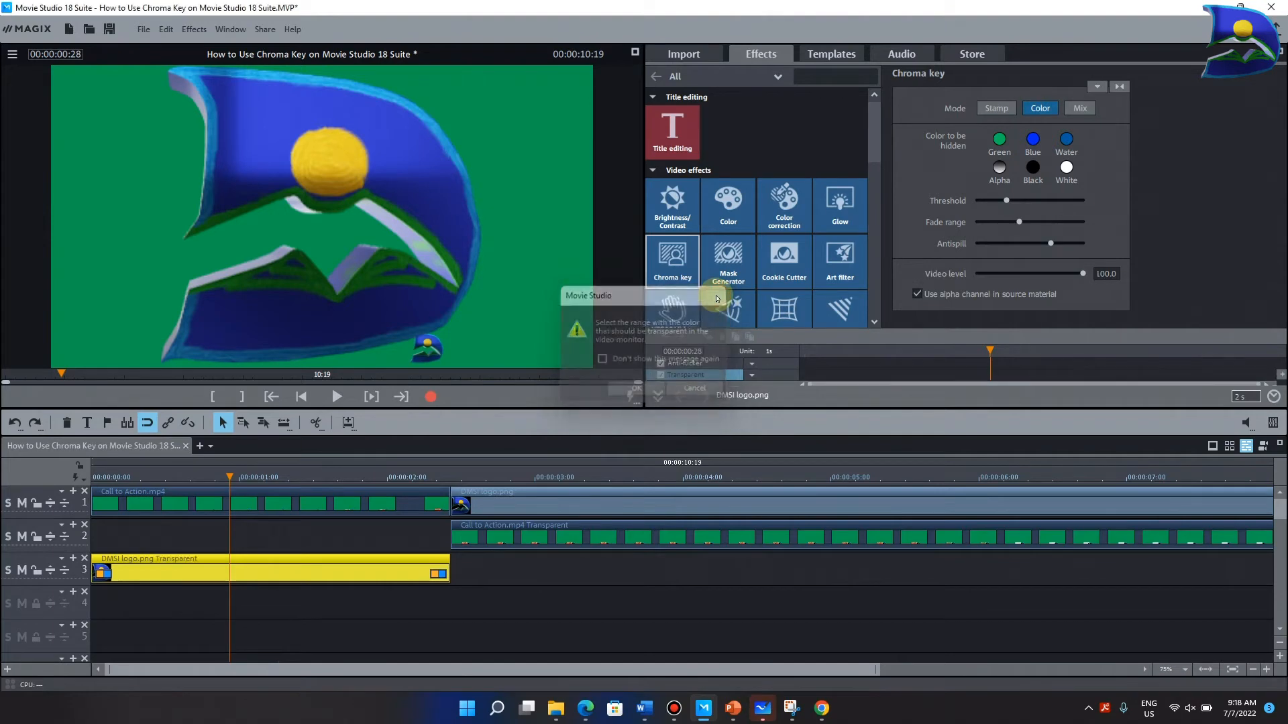
pyautogui.click(1073, 109)
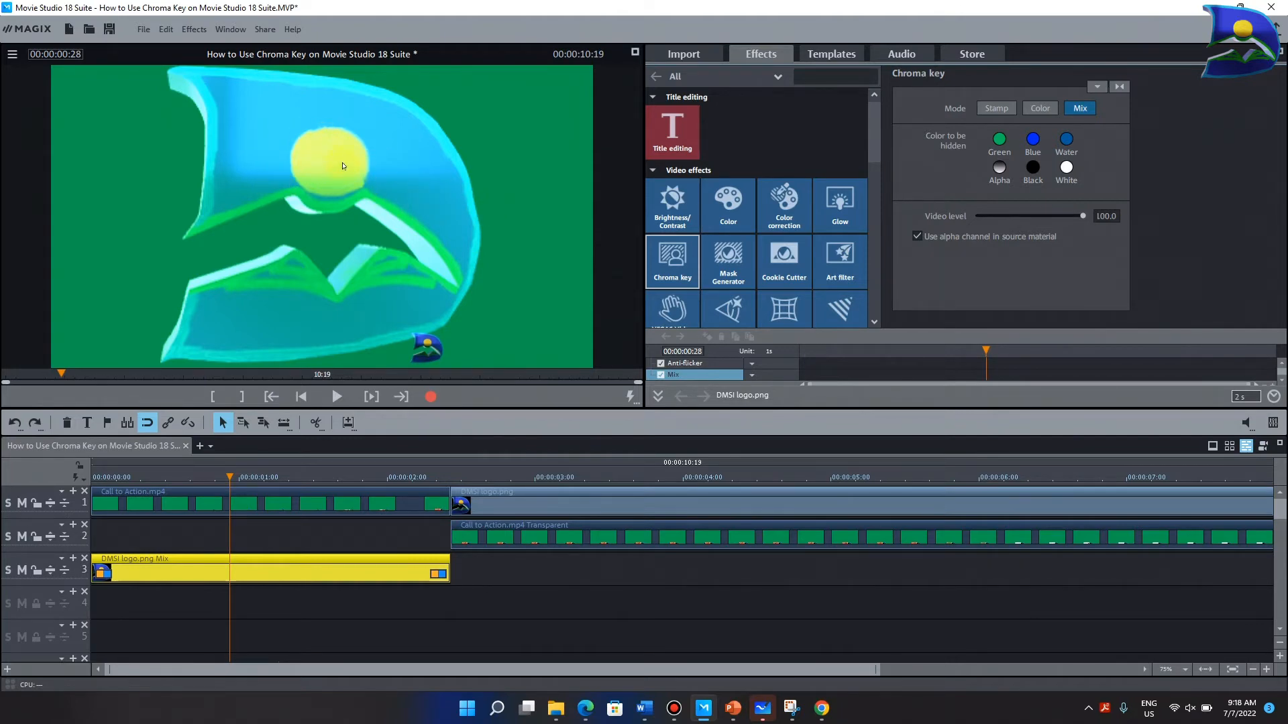
pyautogui.click(987, 107)
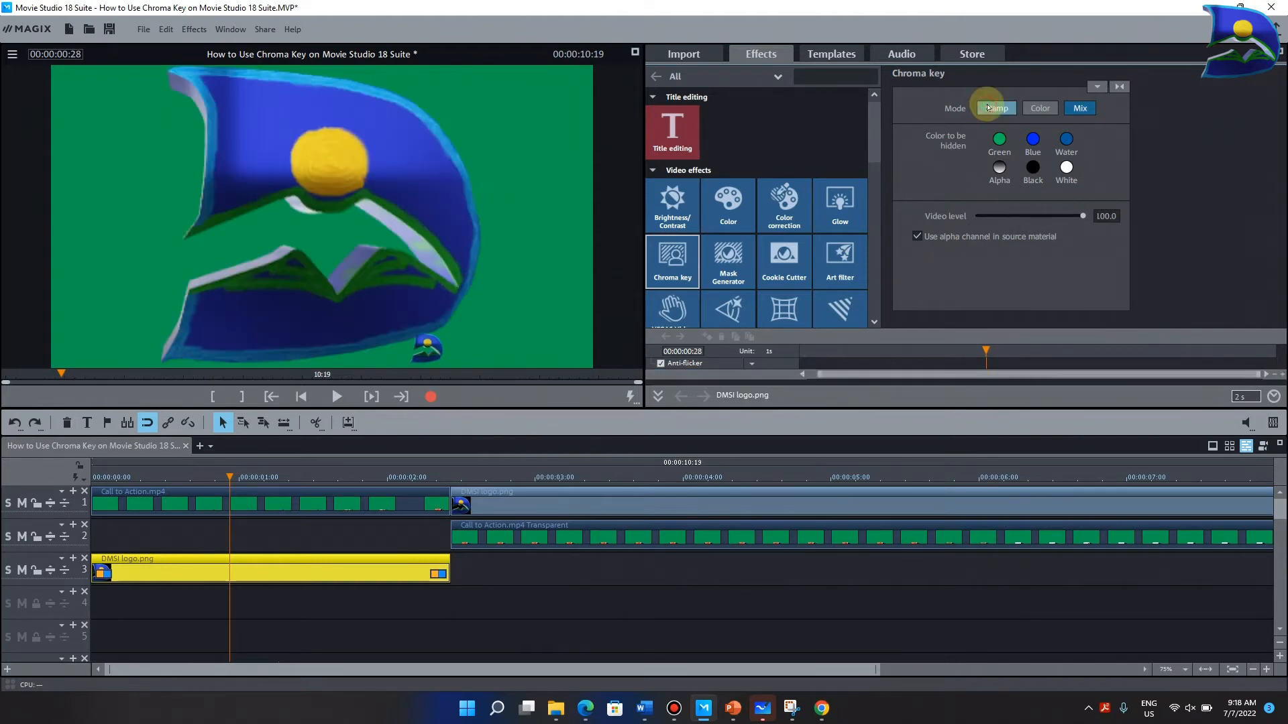
pyautogui.click(1048, 104)
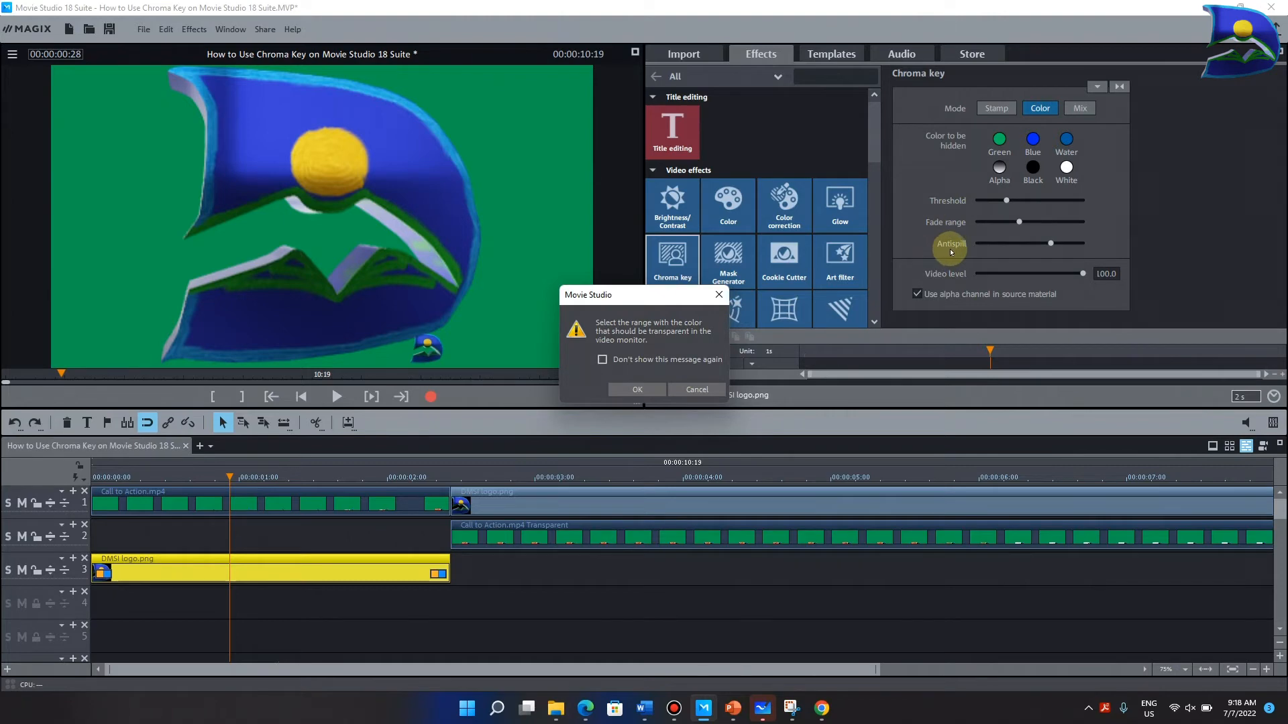
pyautogui.click(997, 108)
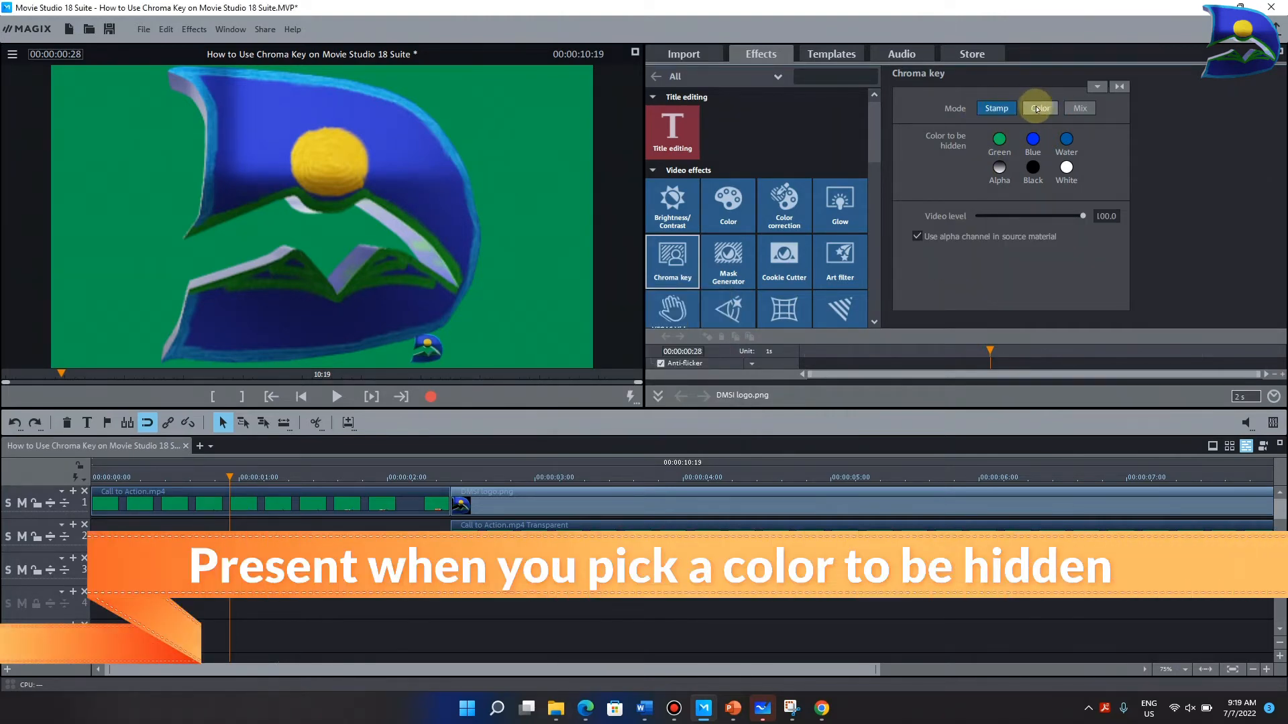
pyautogui.click(1038, 108)
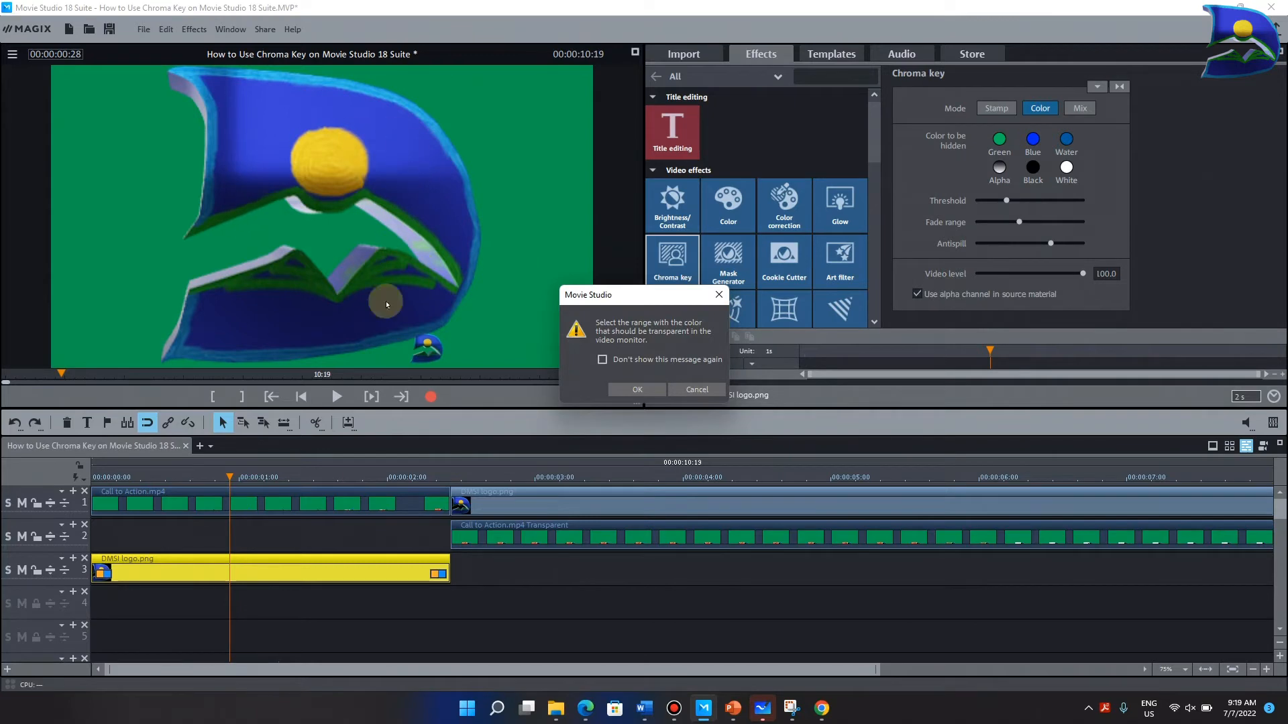
pyautogui.click(720, 296)
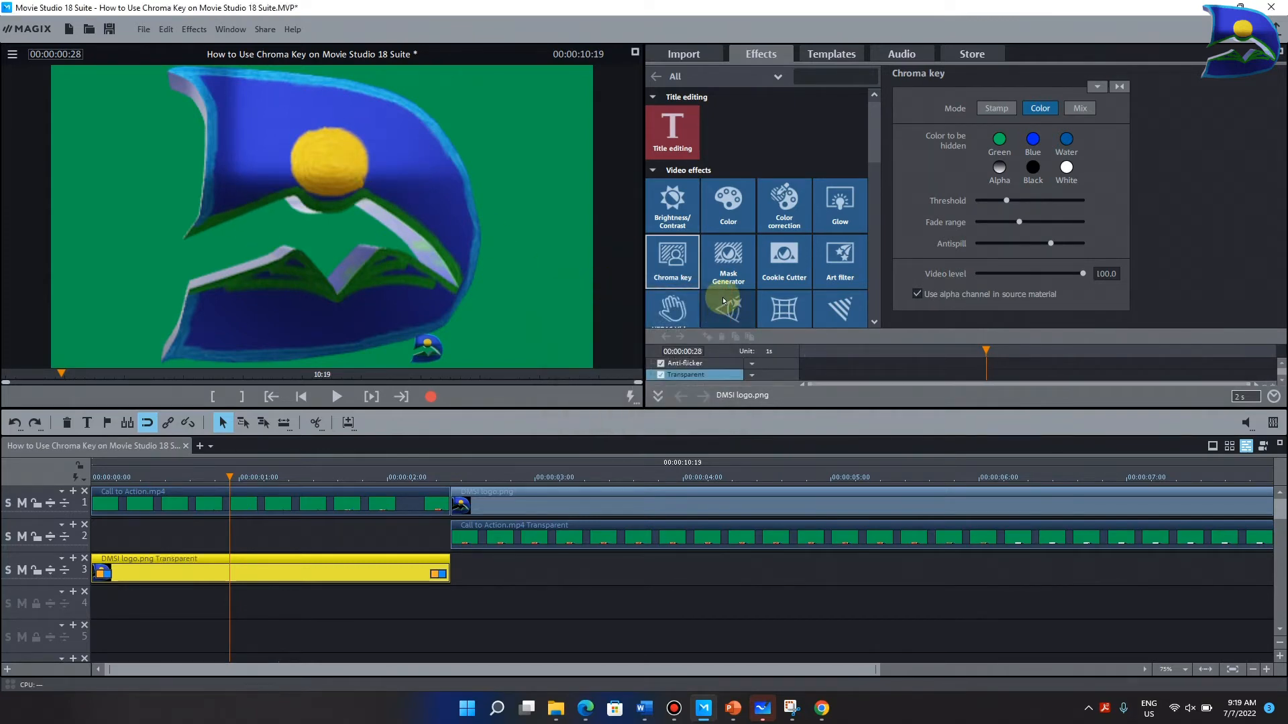
pyautogui.click(995, 108)
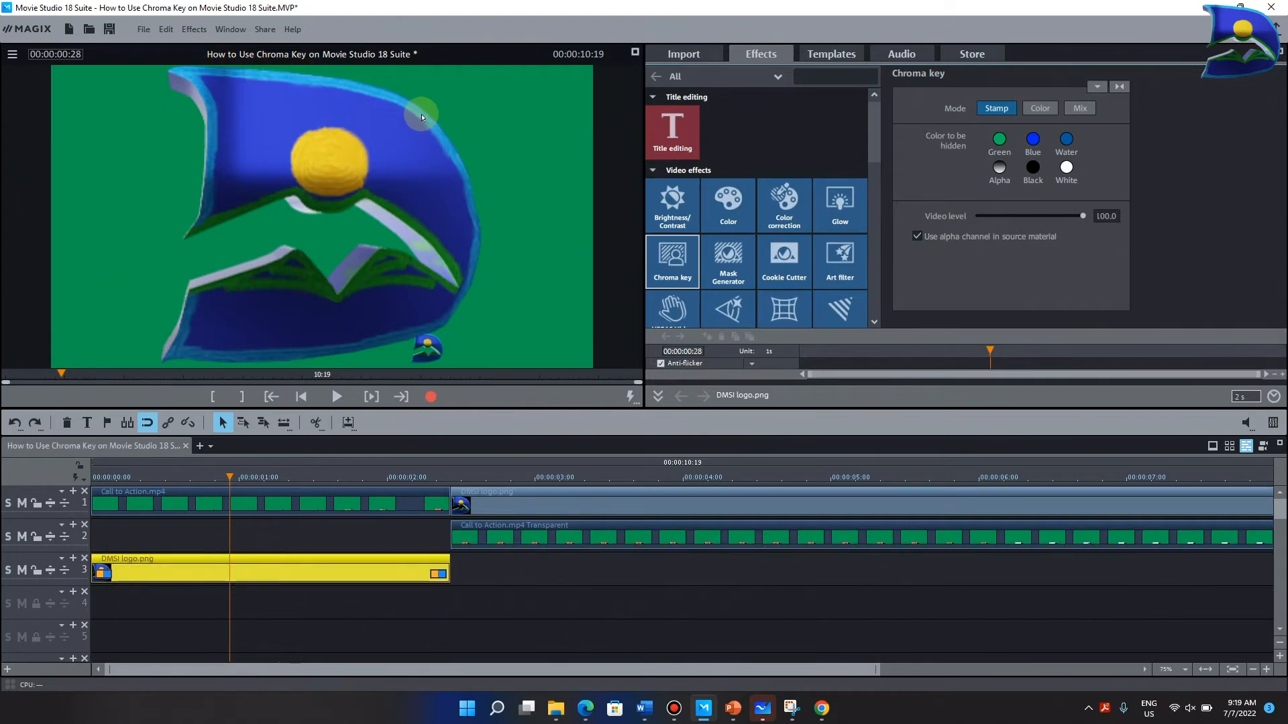
# - Switch the logo clip's source alpha channel off and on again, keeping the video level at 100.0
pyautogui.click(917, 237)
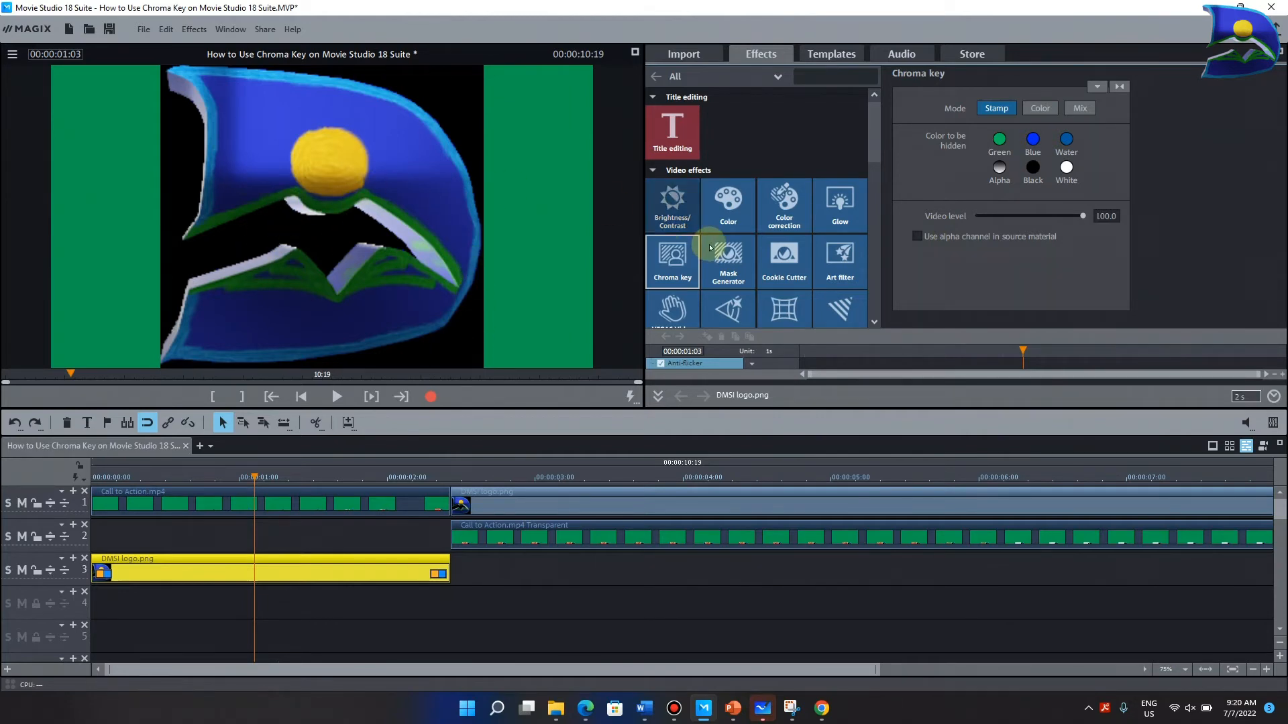
pyautogui.click(917, 237)
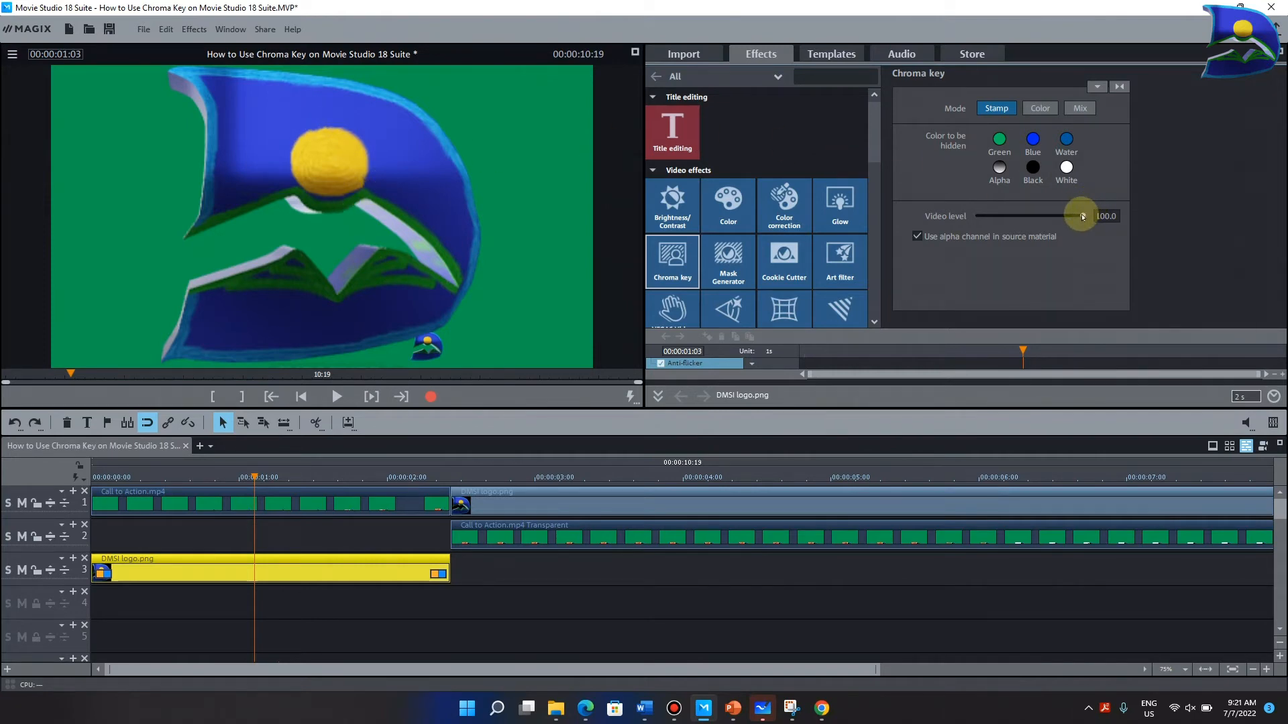
pyautogui.moveTo(1082, 216)
pyautogui.mouseDown()
pyautogui.moveTo(971, 225)
pyautogui.moveTo(1090, 224)
pyautogui.mouseUp()
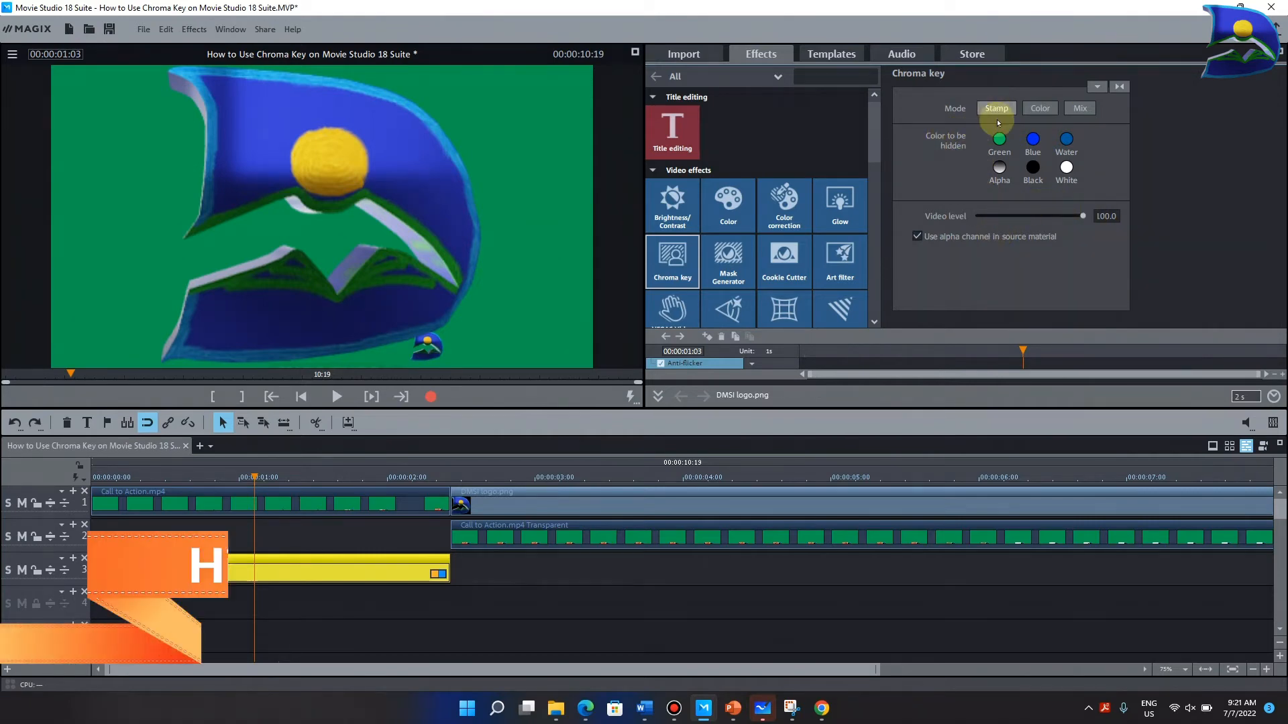
# - Choose green as the logo clip's color to be hidden, with threshold, fade range and antispill at their minimum
pyautogui.click(999, 141)
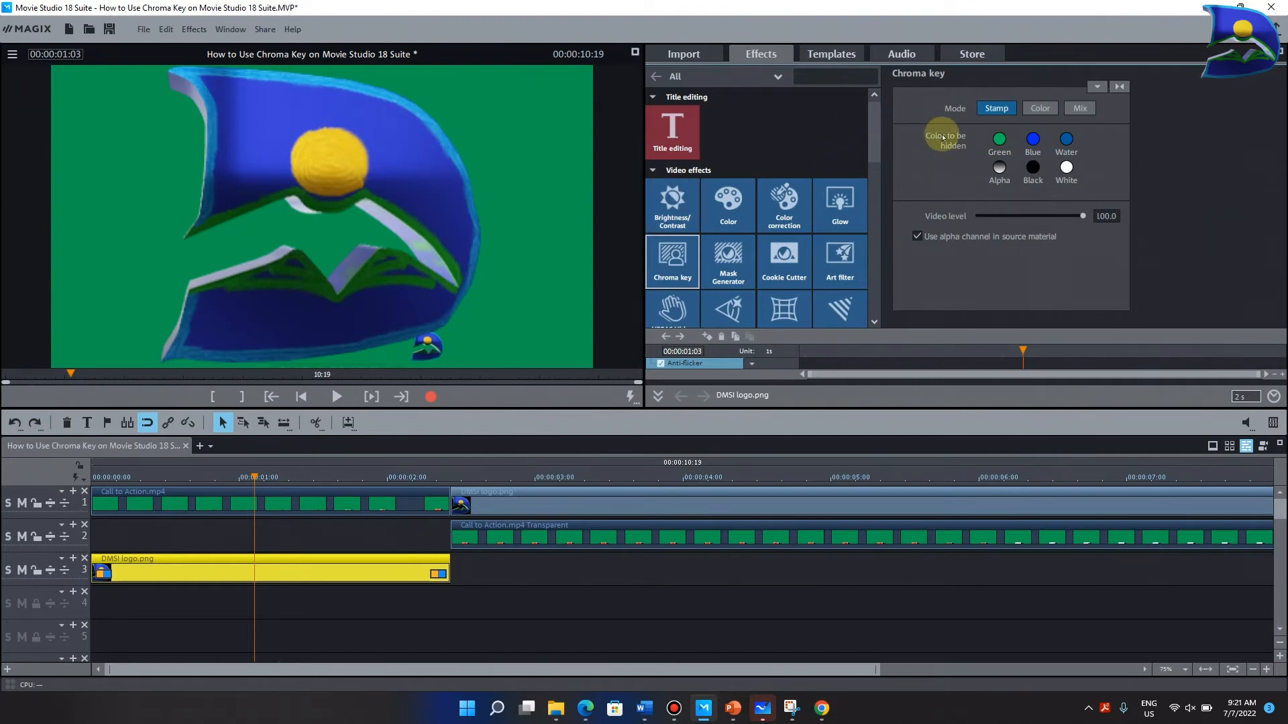
pyautogui.click(999, 140)
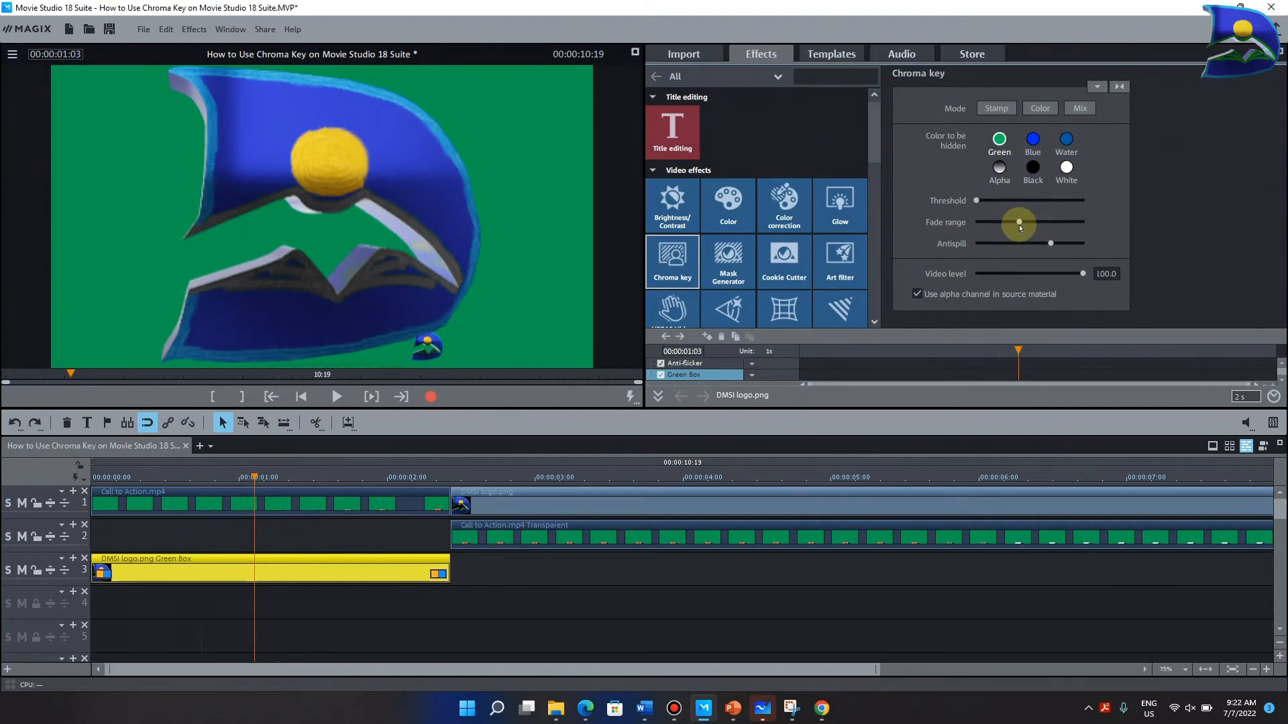
pyautogui.click(1019, 227)
pyautogui.moveTo(1019, 227); pyautogui.dragTo(970, 222)
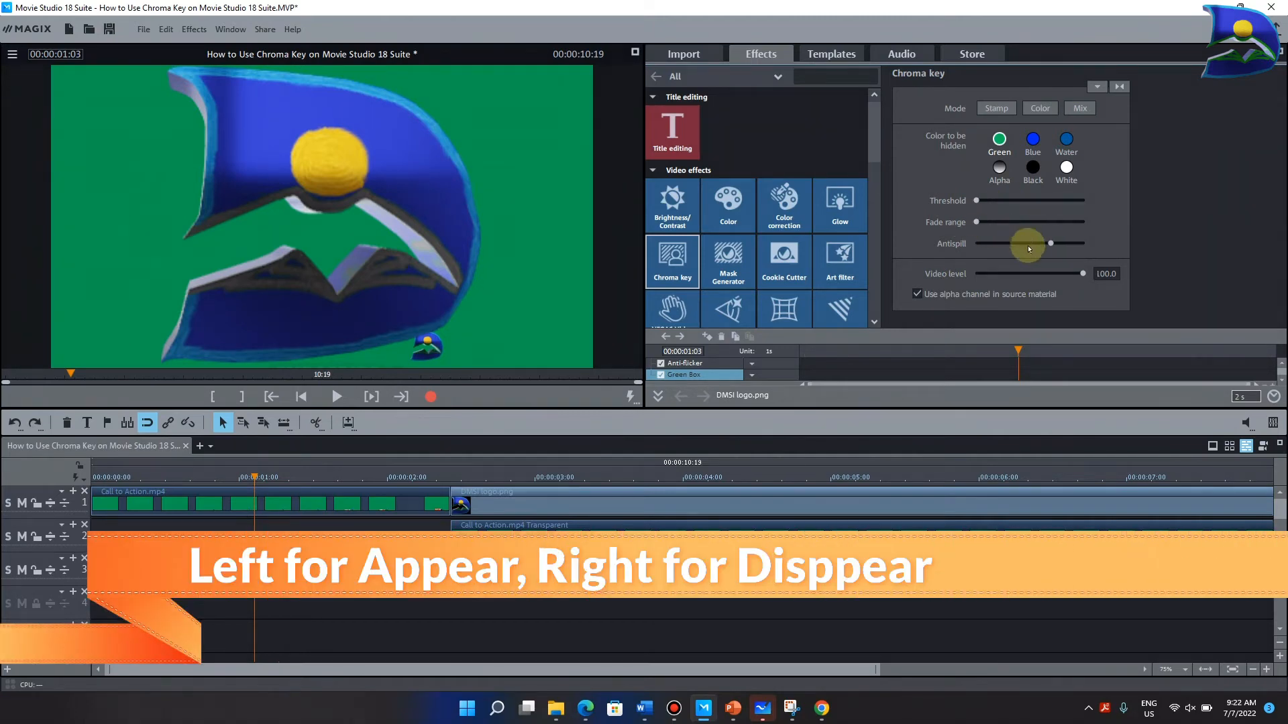
pyautogui.moveTo(1050, 244); pyautogui.dragTo(960, 258)
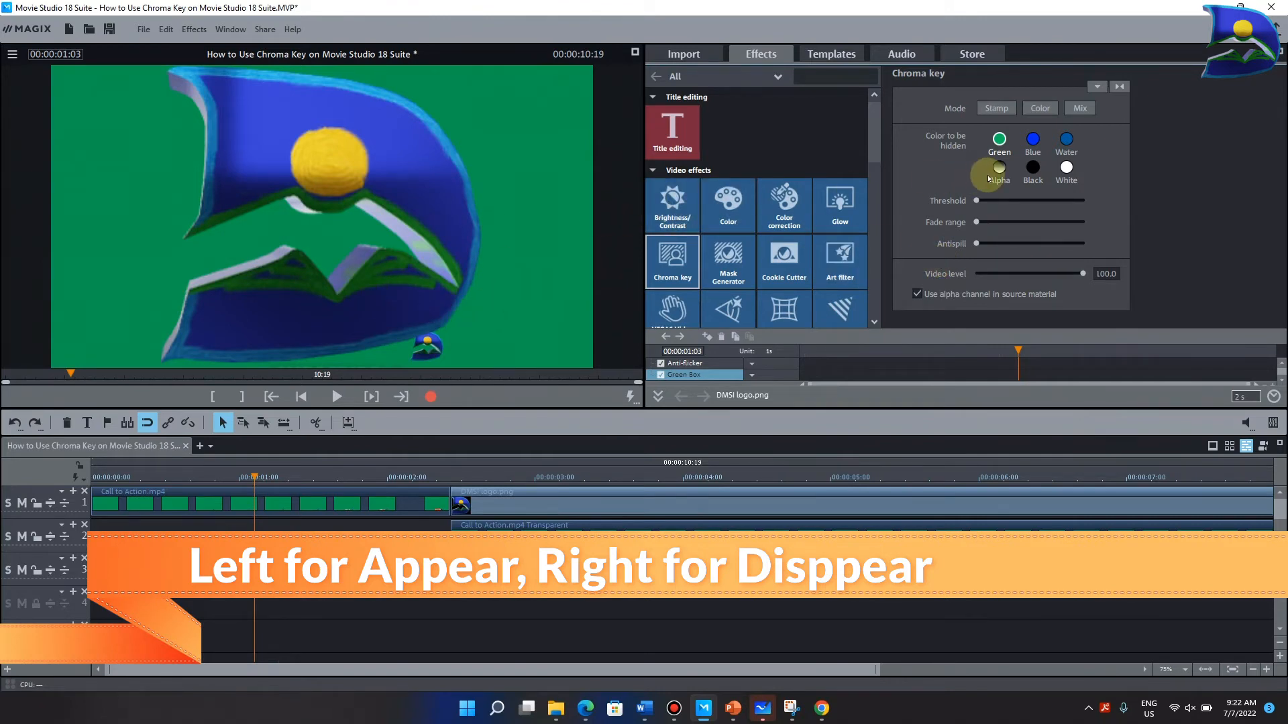
# - Raise the green key's threshold, fade range and antispill to their maximum on the logo clip
pyautogui.moveTo(978, 201); pyautogui.dragTo(1082, 200)
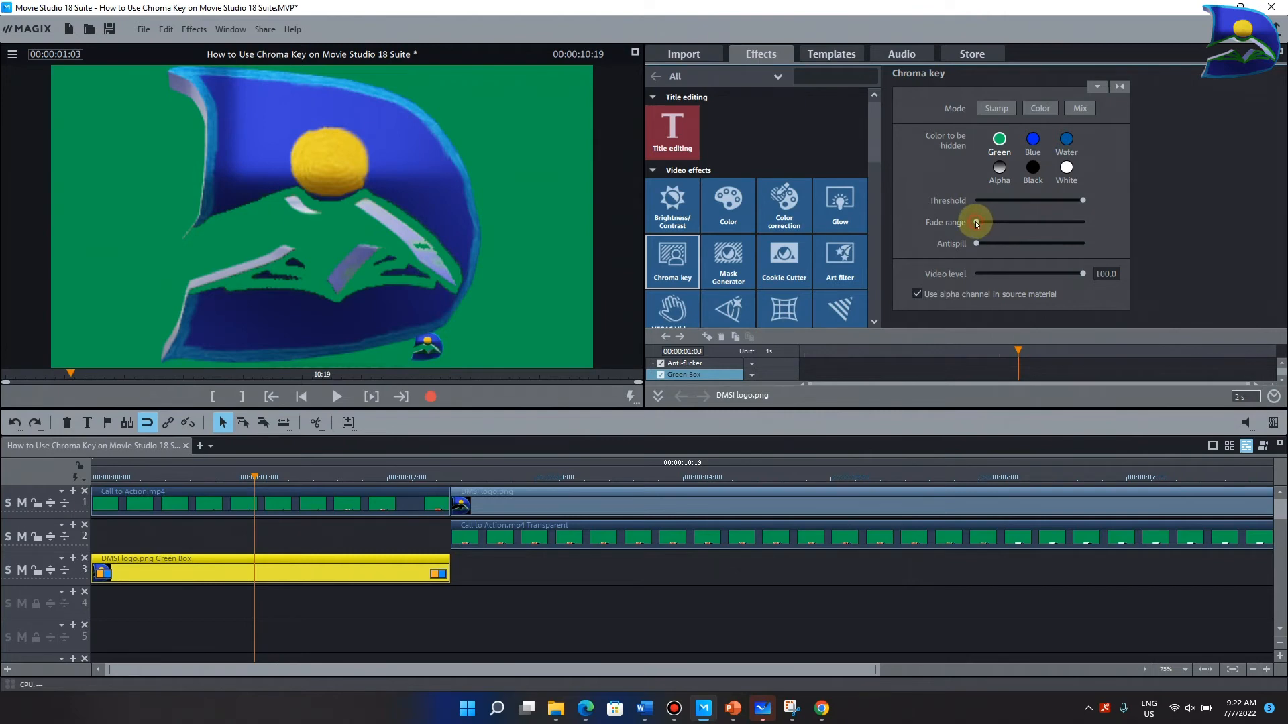
pyautogui.moveTo(976, 223); pyautogui.dragTo(1082, 222)
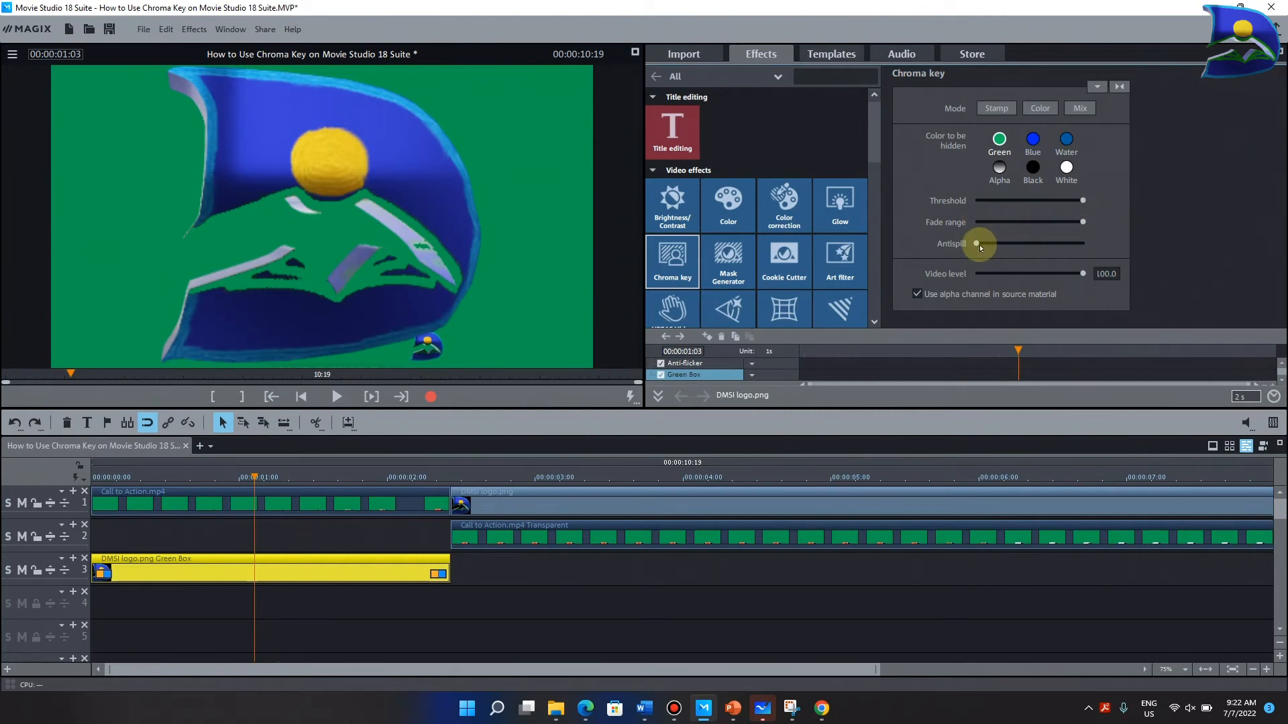
pyautogui.moveTo(976, 245); pyautogui.dragTo(1095, 243)
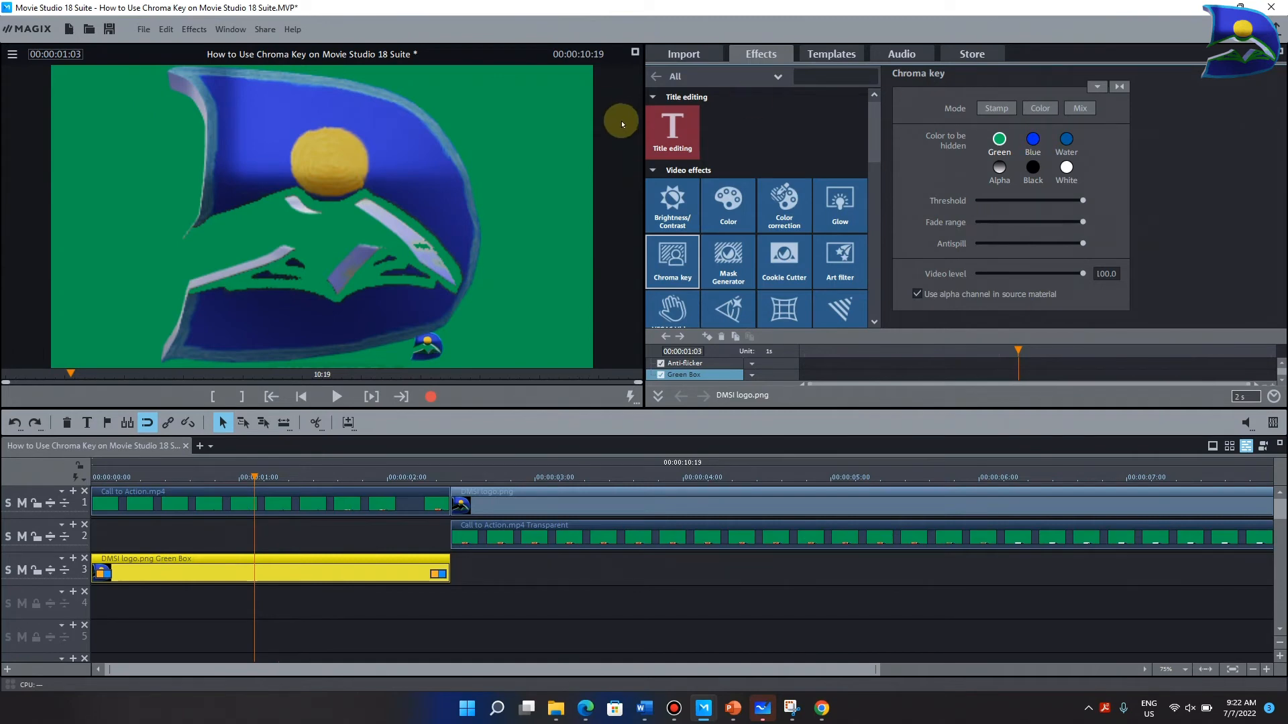
# - Choose blue as the logo clip's color to be hidden, with threshold, fade range and antispill at their maximum
pyautogui.click(1033, 140)
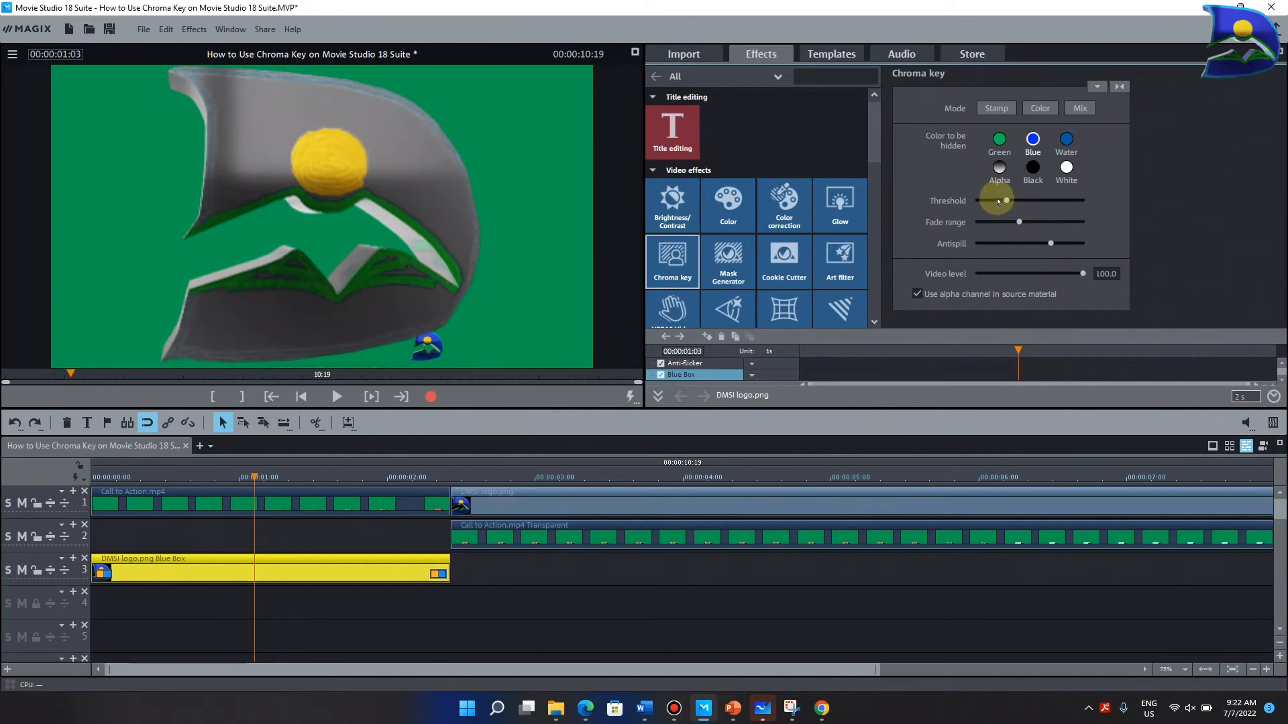
pyautogui.moveTo(1005, 200); pyautogui.dragTo(1094, 204)
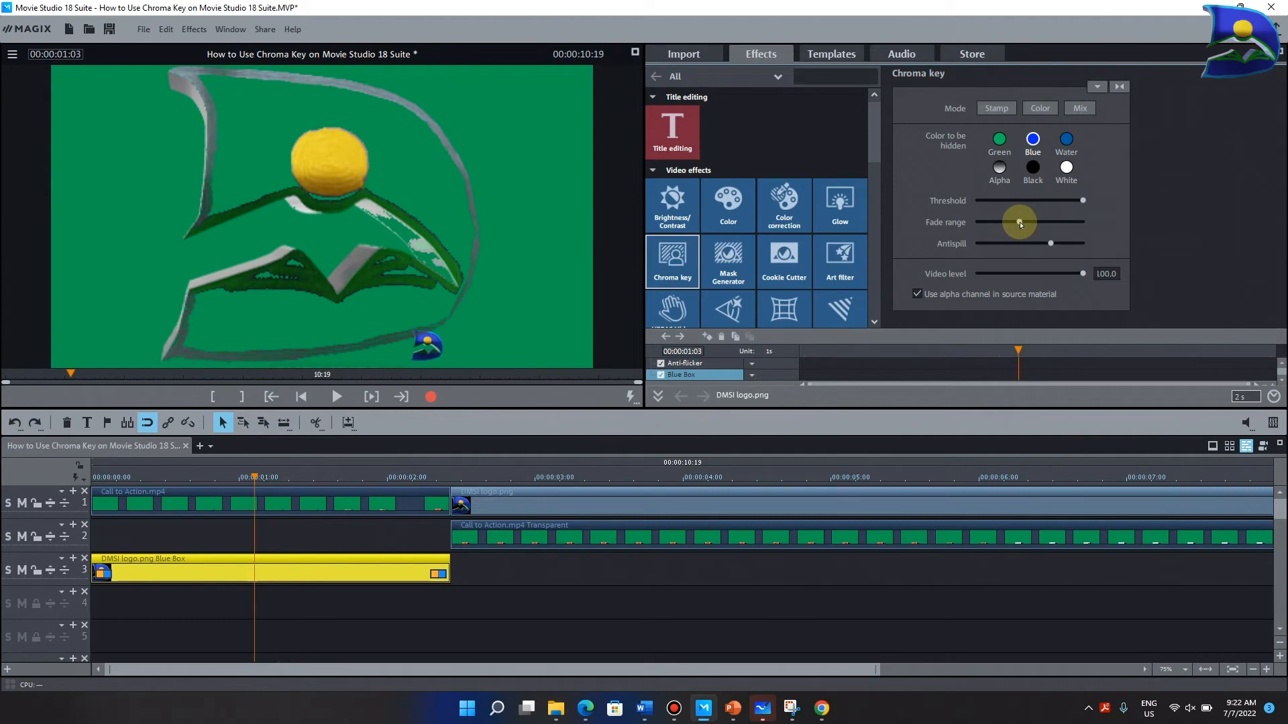
pyautogui.moveTo(1020, 223); pyautogui.dragTo(1091, 223)
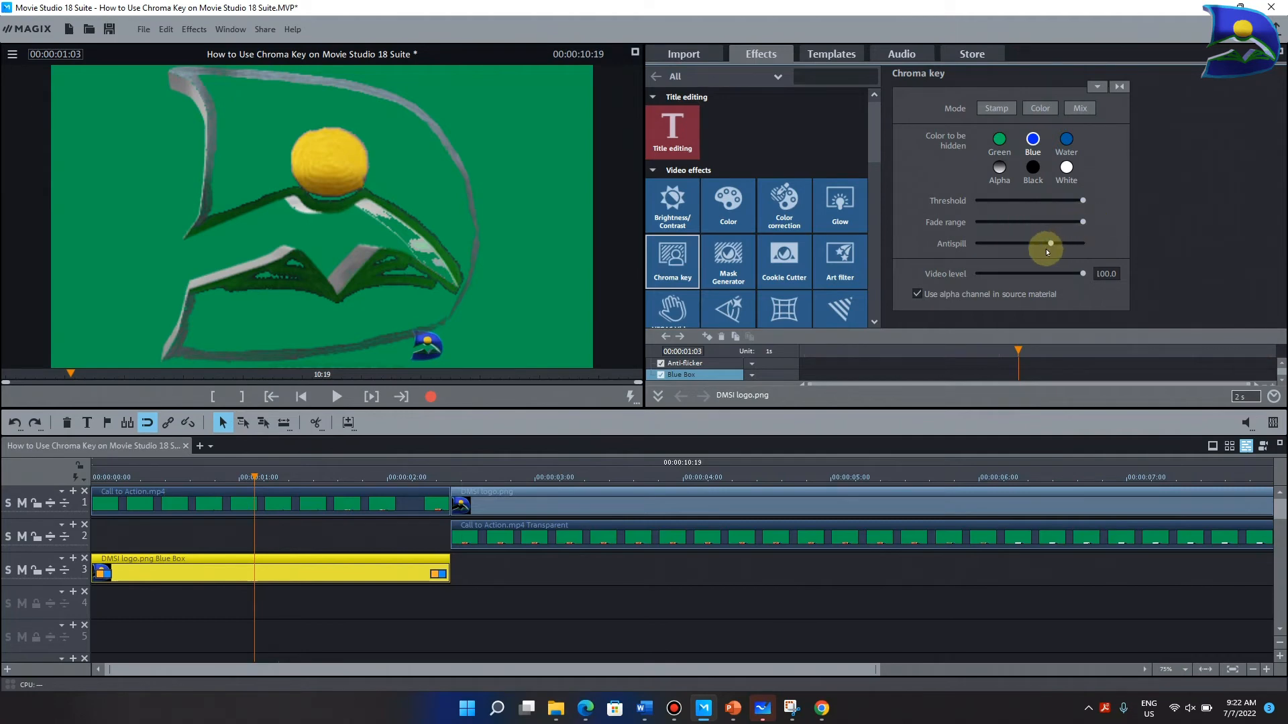
pyautogui.moveTo(1053, 245); pyautogui.dragTo(1101, 246)
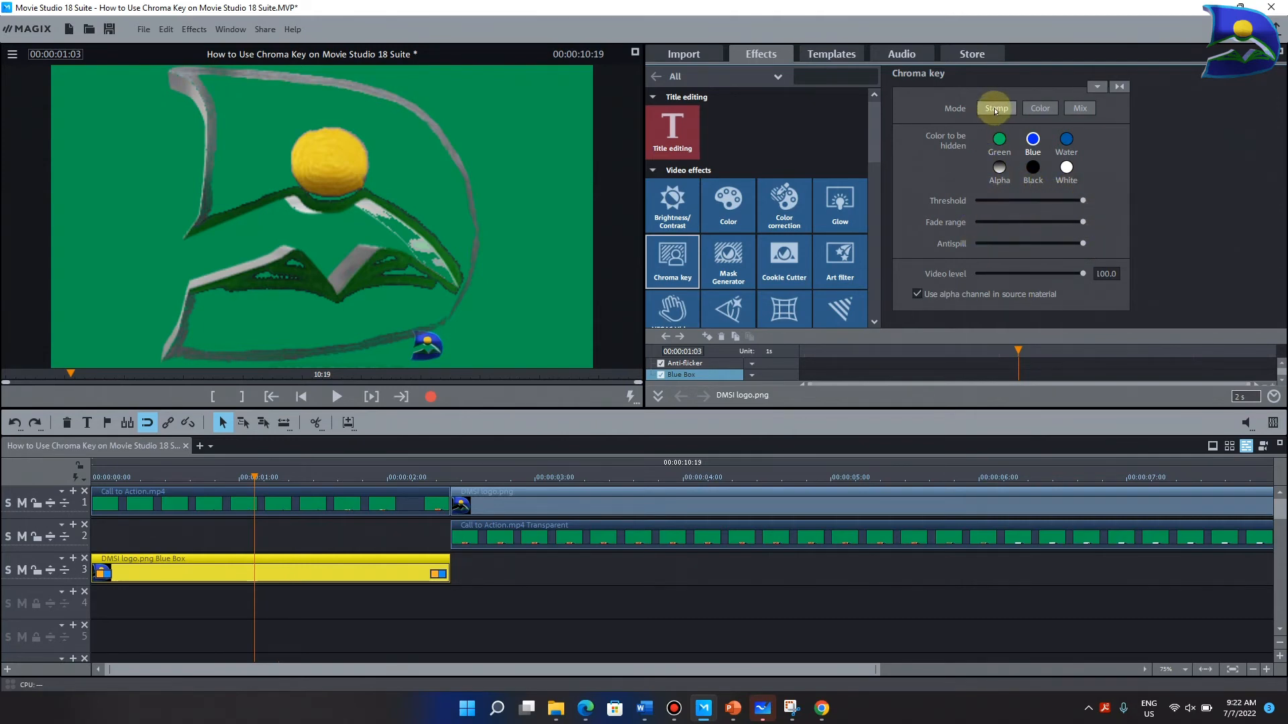
# - Set the logo clip's chroma key to Color mode and pick the yellow sun in the preview as the transparent color
pyautogui.click(1040, 109)
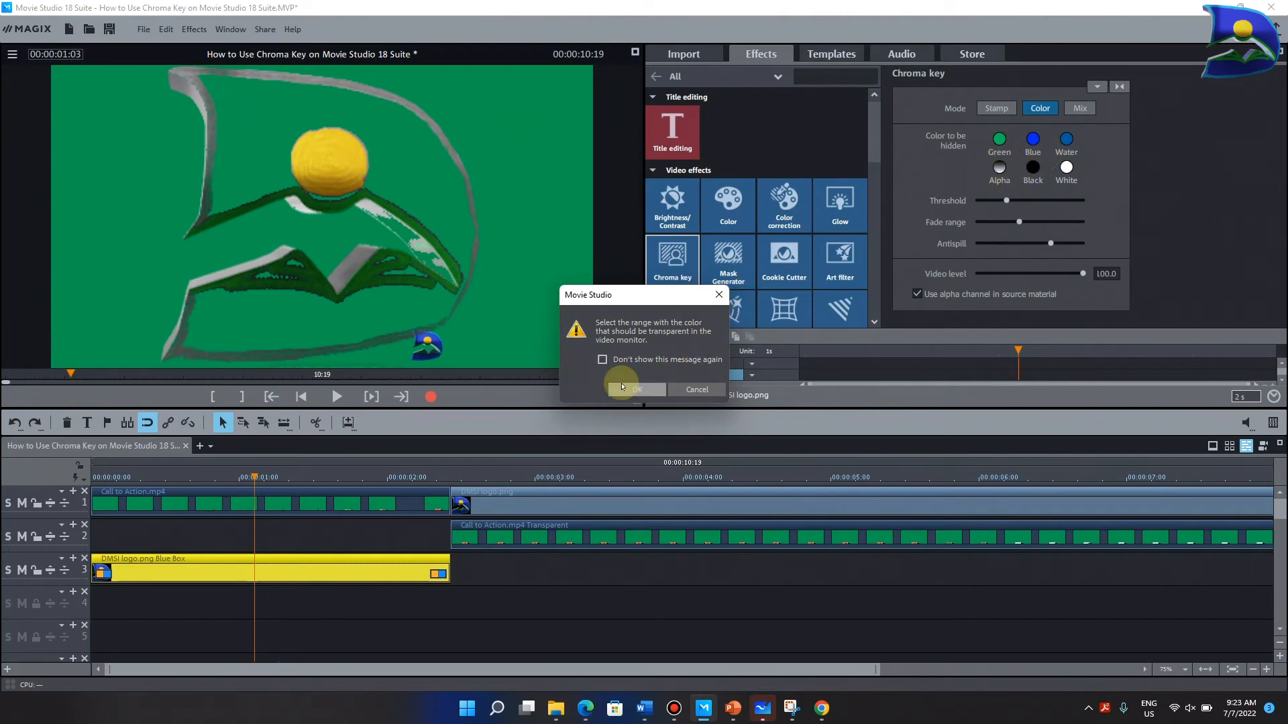
pyautogui.click(637, 389)
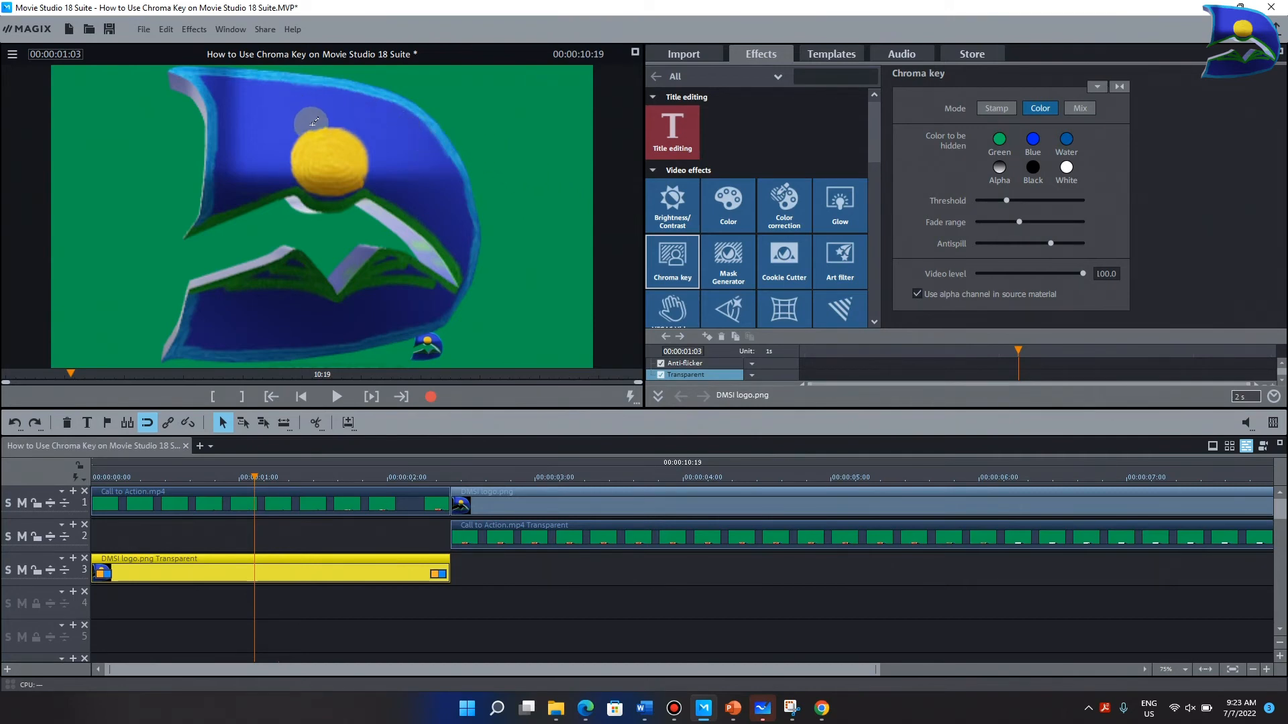
pyautogui.click(305, 140)
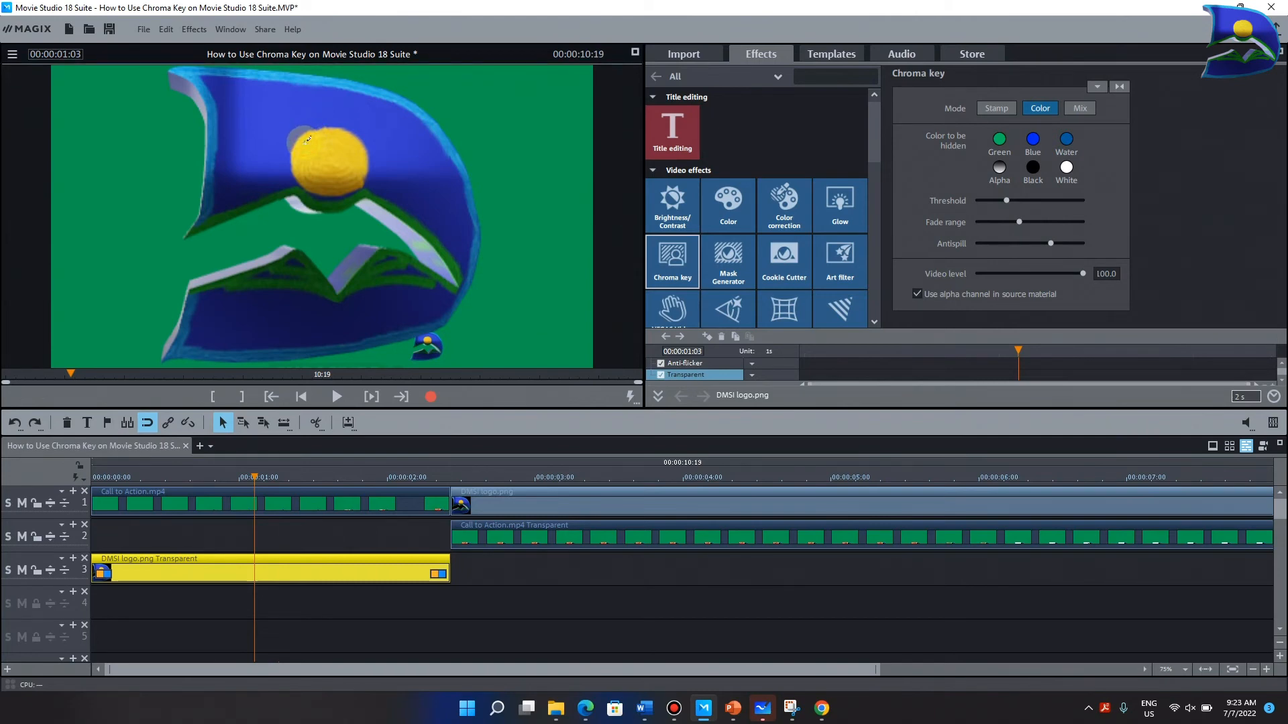
# - Mark the yellow sun area in the preview as the transparent color and lower threshold, fade range and antispill to their minimum
pyautogui.moveTo(306, 139); pyautogui.dragTo(356, 174)
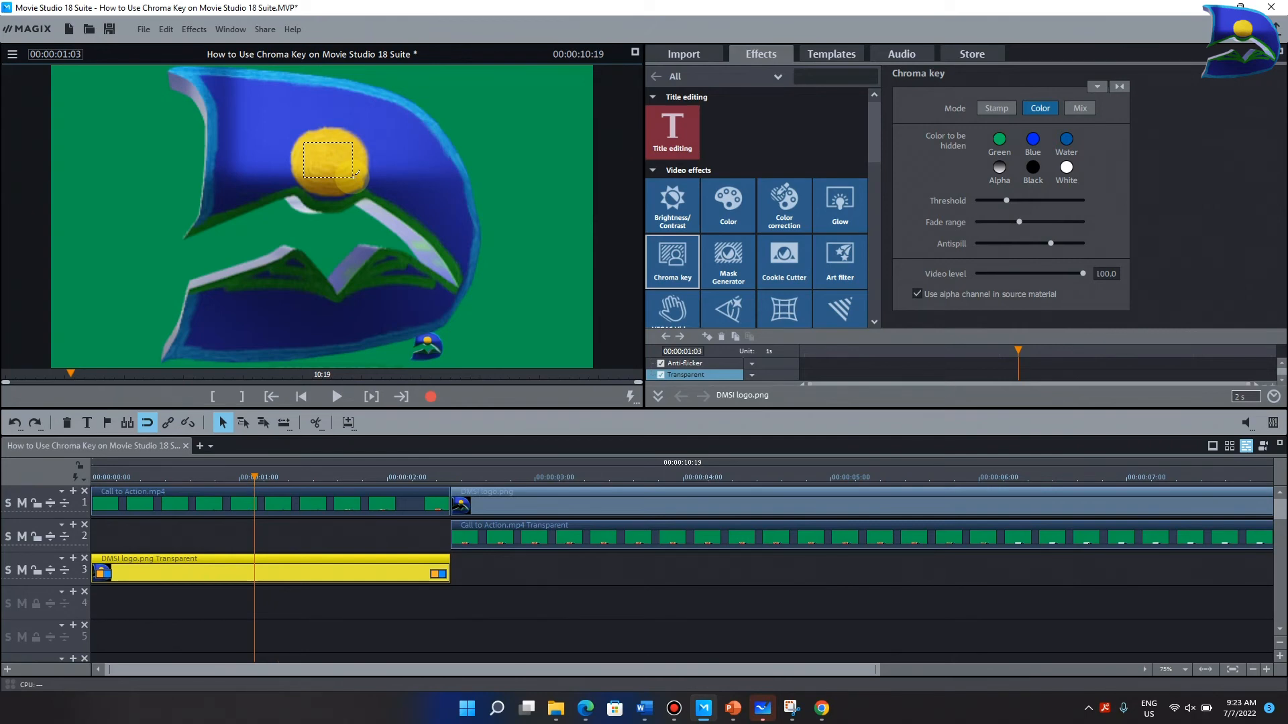
pyautogui.moveTo(355, 174); pyautogui.dragTo(353, 181)
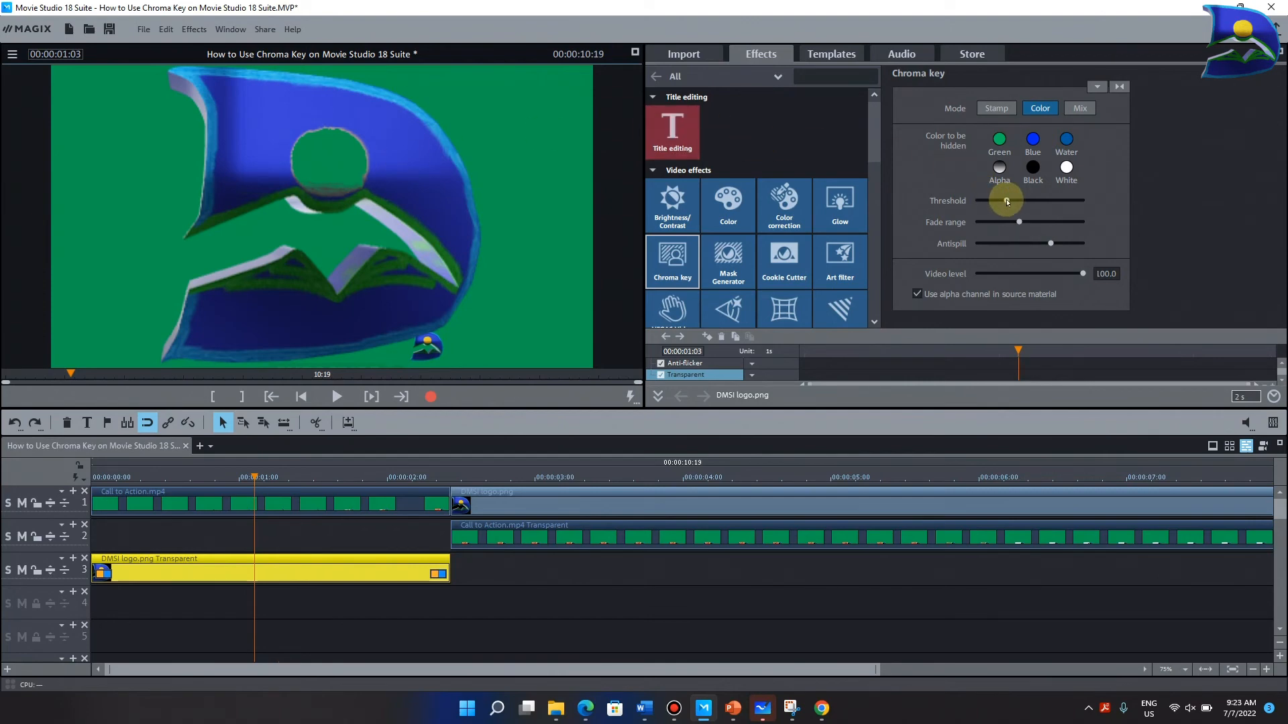
pyautogui.moveTo(1007, 201); pyautogui.dragTo(966, 221)
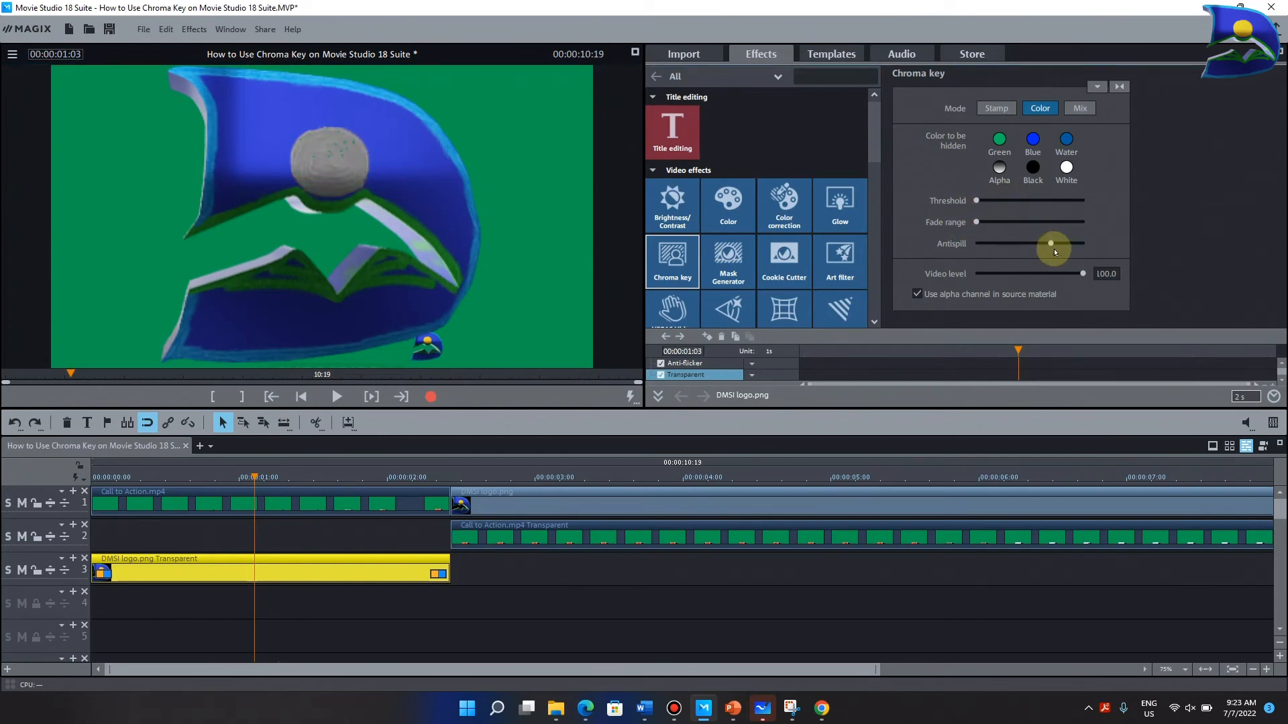
pyautogui.moveTo(1051, 244); pyautogui.dragTo(968, 255)
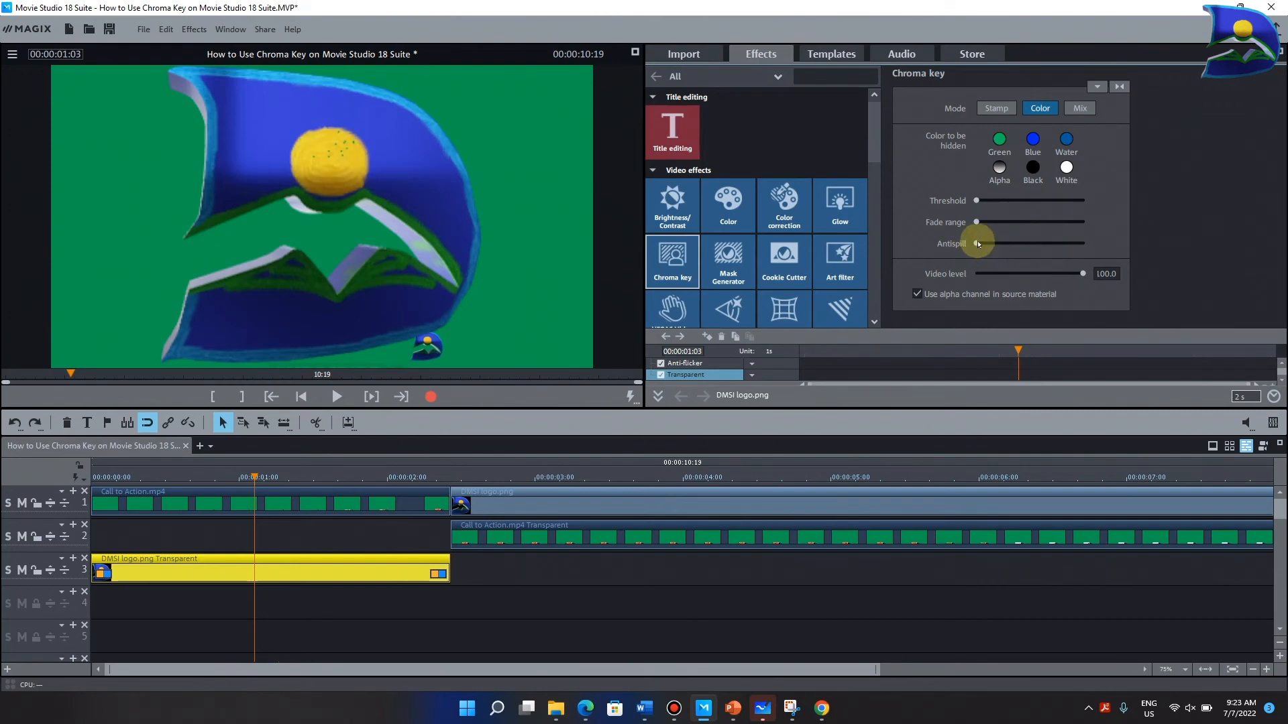
# - Raise the sun key's antispill, fade range and threshold to their maximum on the logo clip
pyautogui.moveTo(978, 244); pyautogui.dragTo(1082, 241)
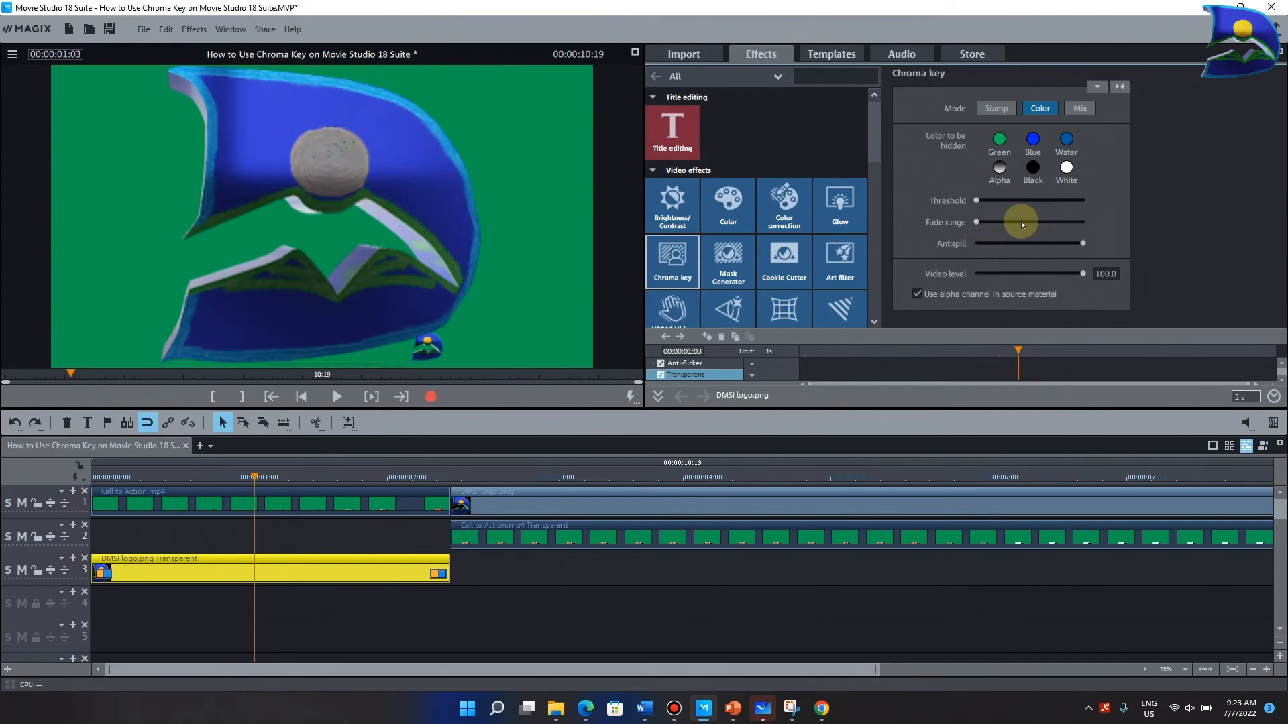
pyautogui.moveTo(977, 222); pyautogui.dragTo(1083, 222)
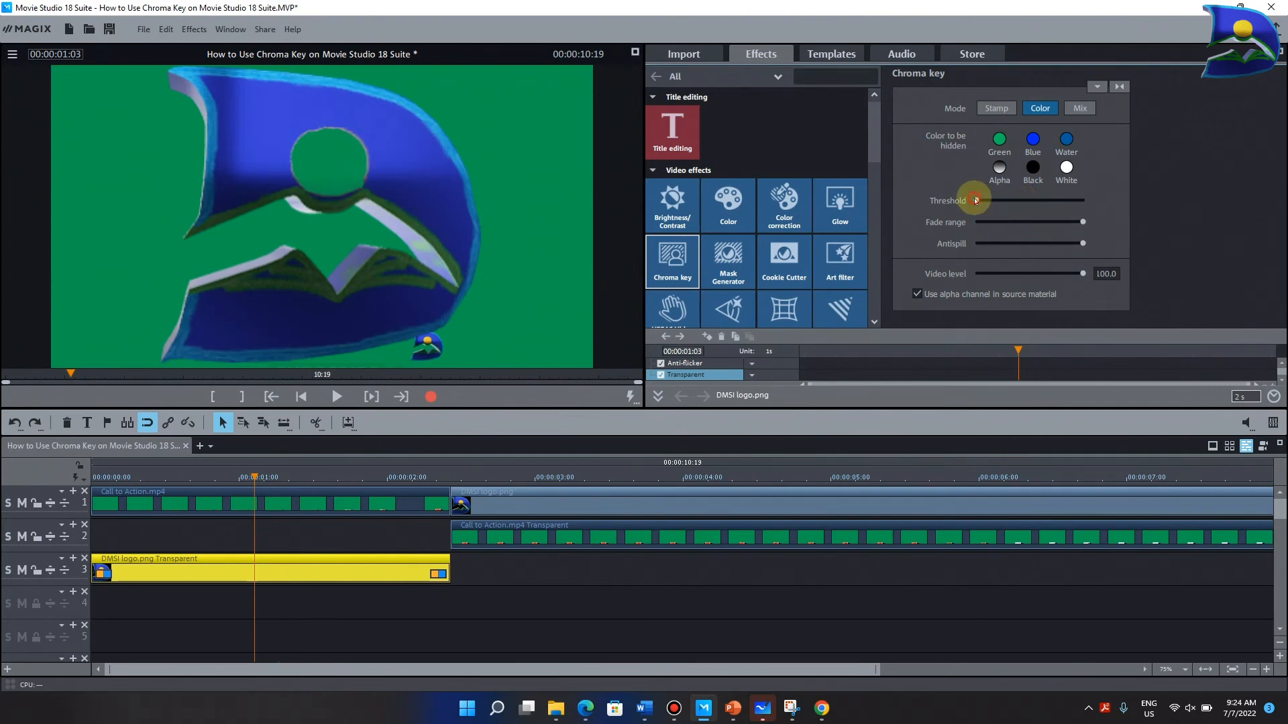
pyautogui.moveTo(976, 200); pyautogui.dragTo(1088, 200)
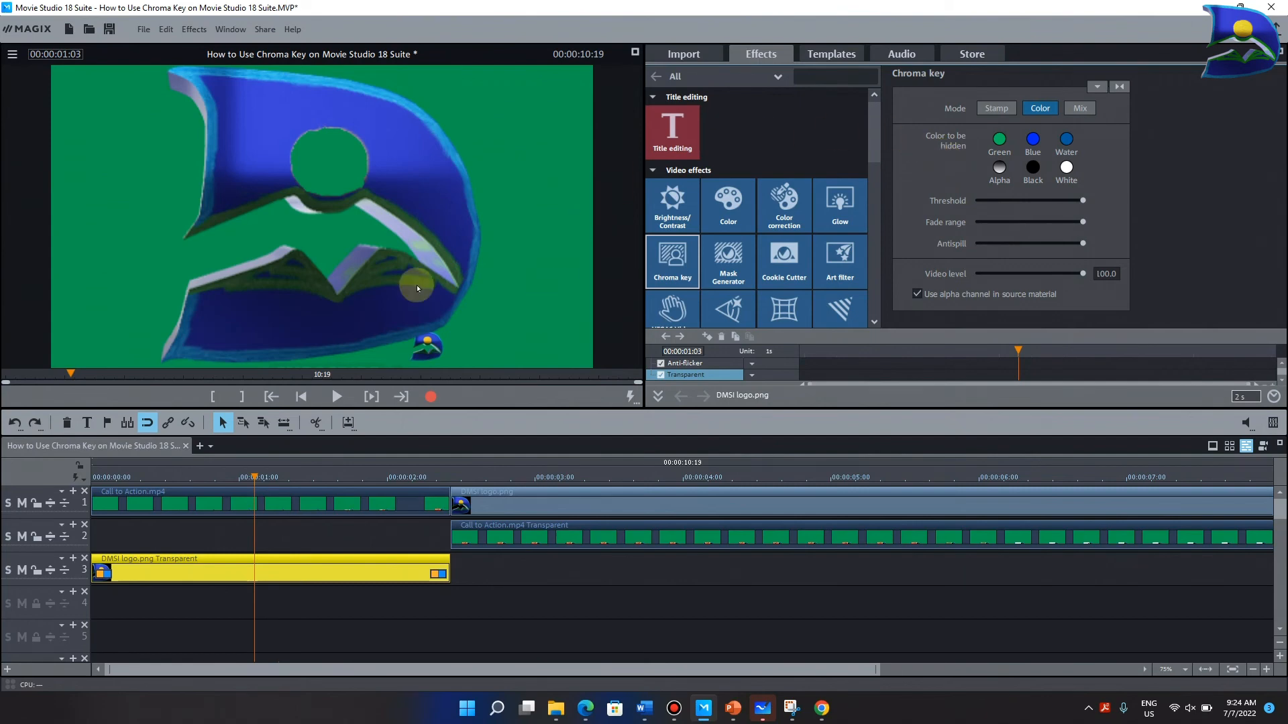
# - Set the playhead to 00:00:01:20 and move the first Call to Action clip from track 1 down to track 4
pyautogui.click(524, 477)
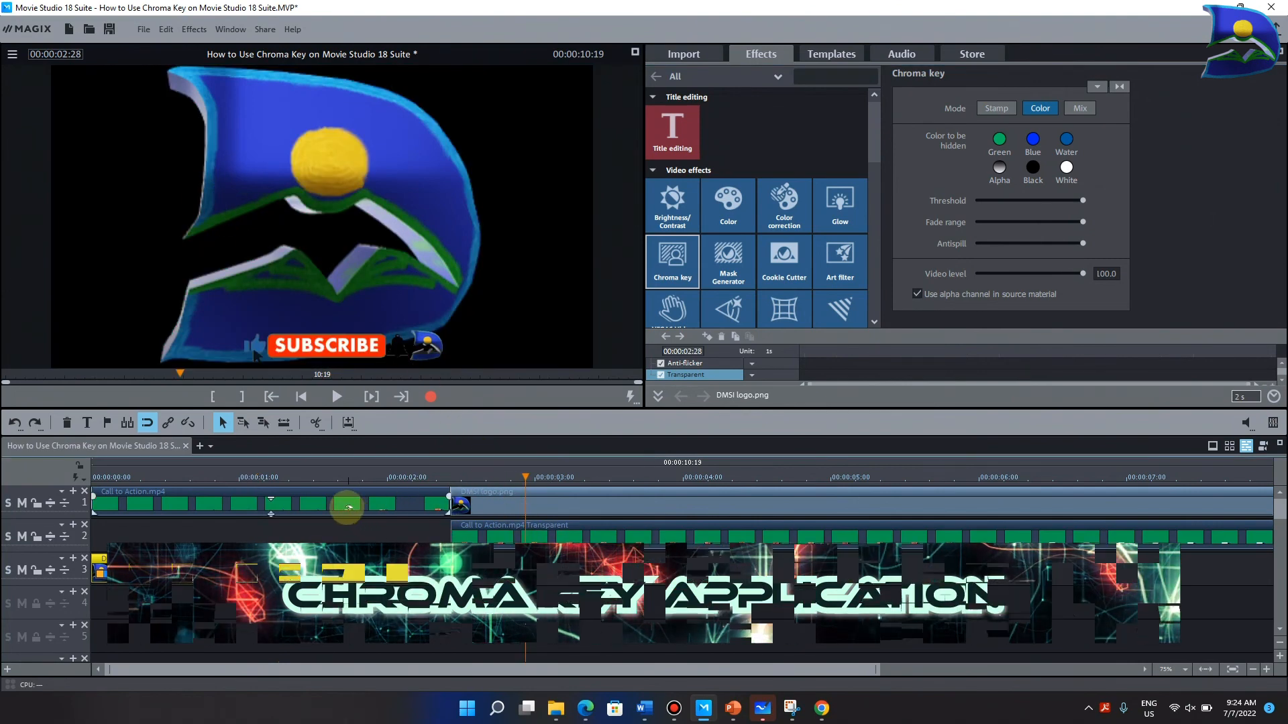
pyautogui.click(349, 507)
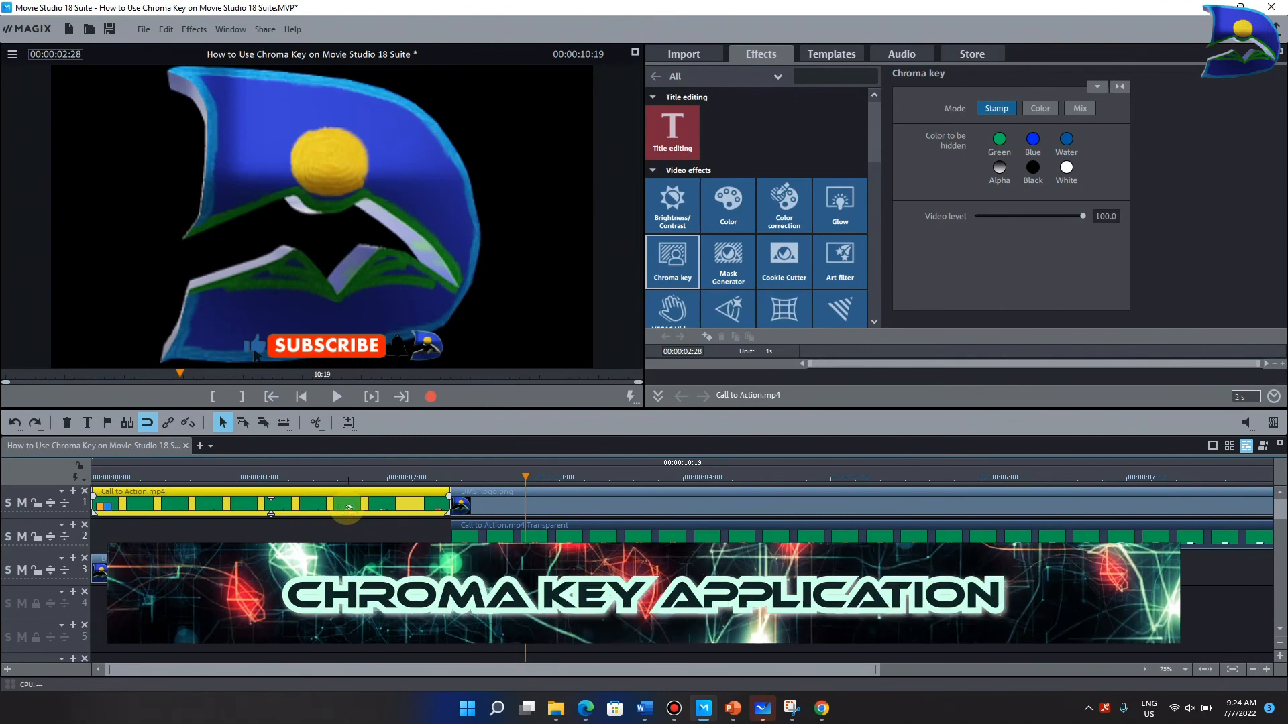
pyautogui.click(337, 469)
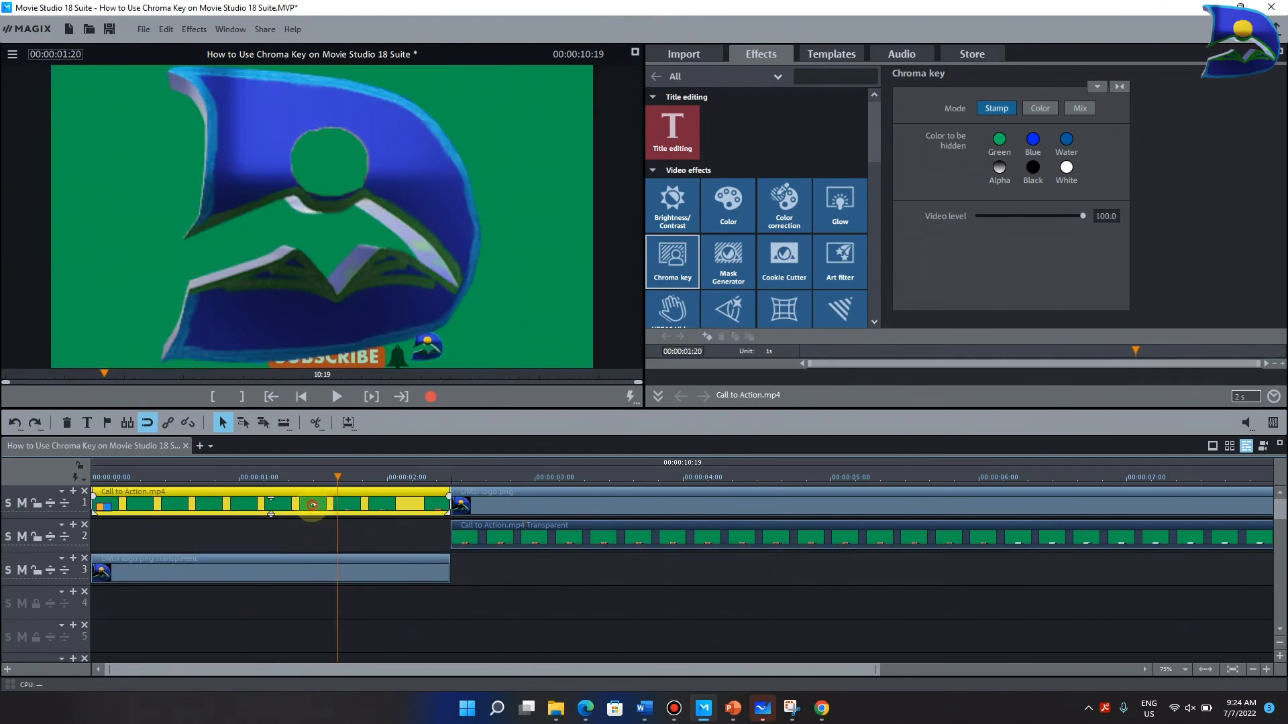
pyautogui.moveTo(313, 504); pyautogui.dragTo(308, 607)
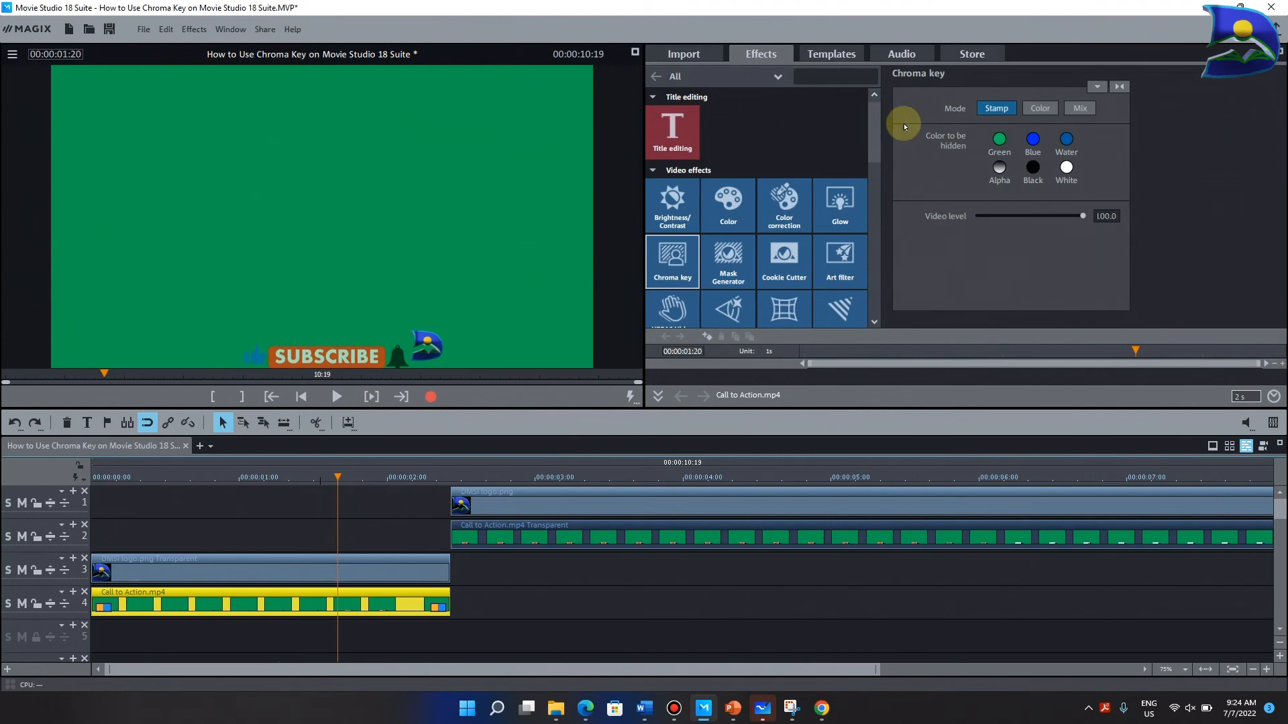
# - Set the track 4 Call to Action clip's chroma key to Color mode and mark its green background as the transparent color
pyautogui.click(1031, 108)
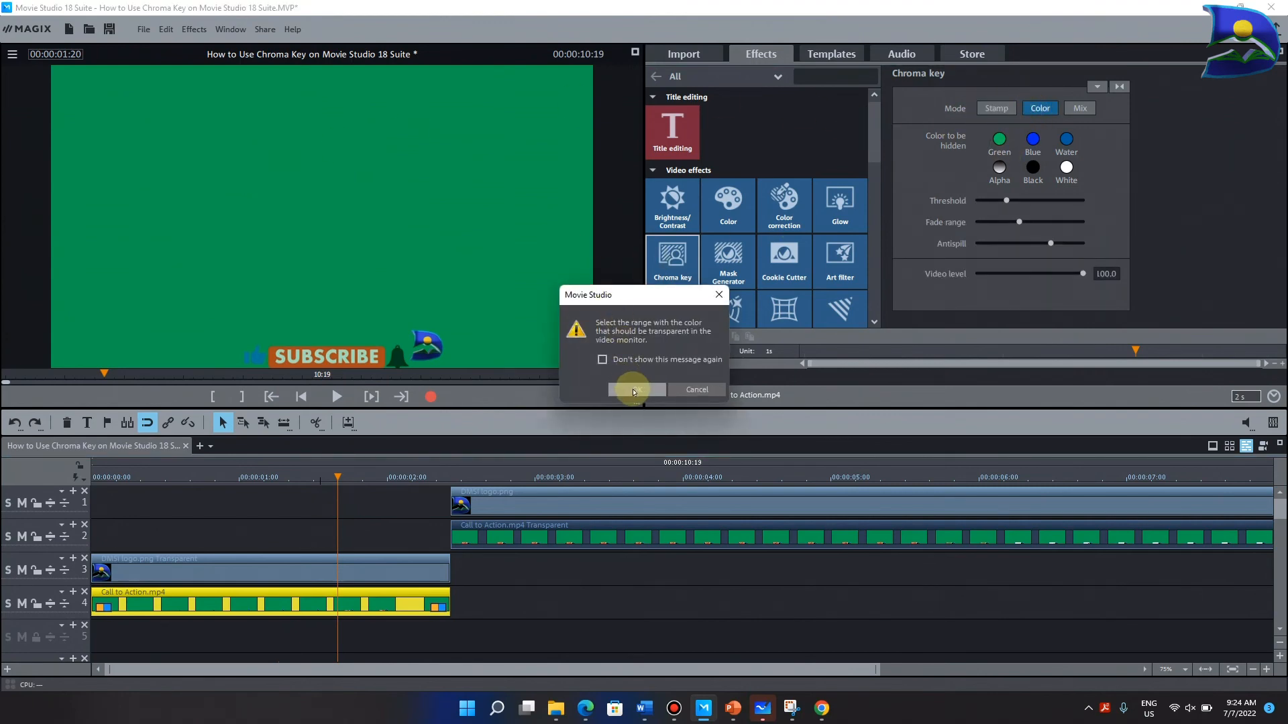
pyautogui.click(633, 390)
pyautogui.moveTo(211, 122); pyautogui.dragTo(335, 217)
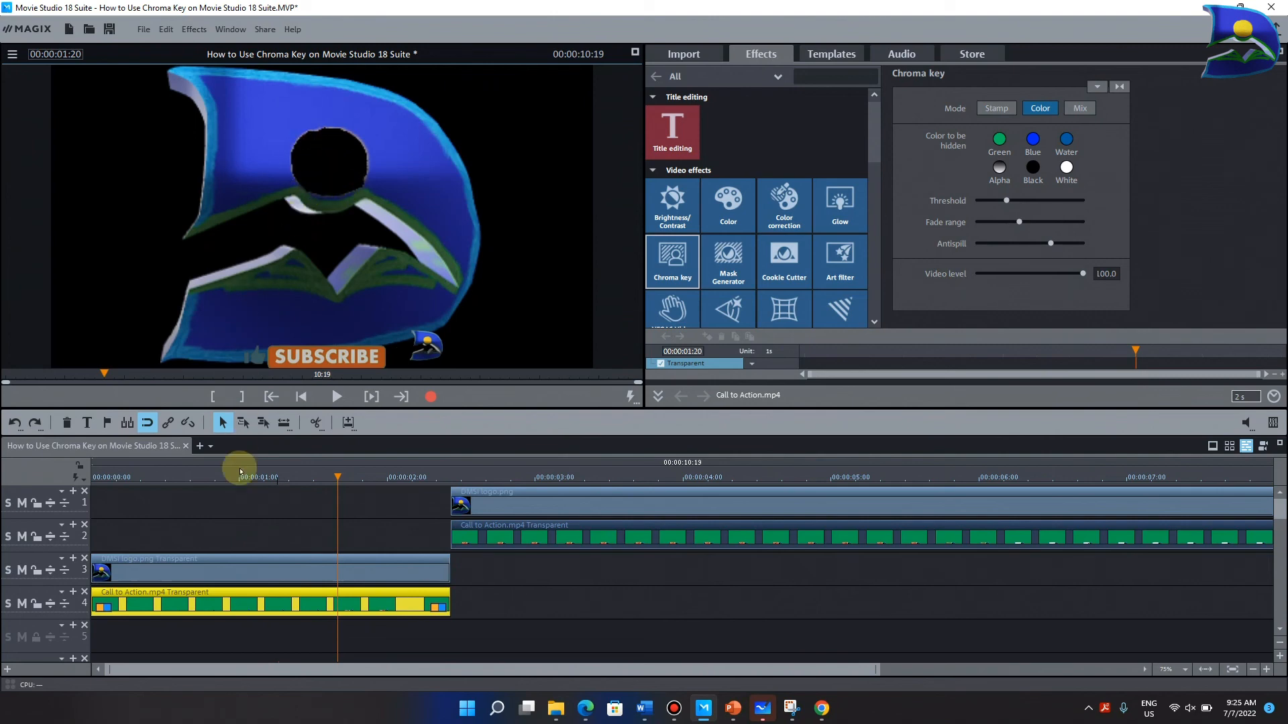
# - Lower the threshold, fade range and antispill of the track 3 logo clip's color key to their minimum
pyautogui.click(284, 578)
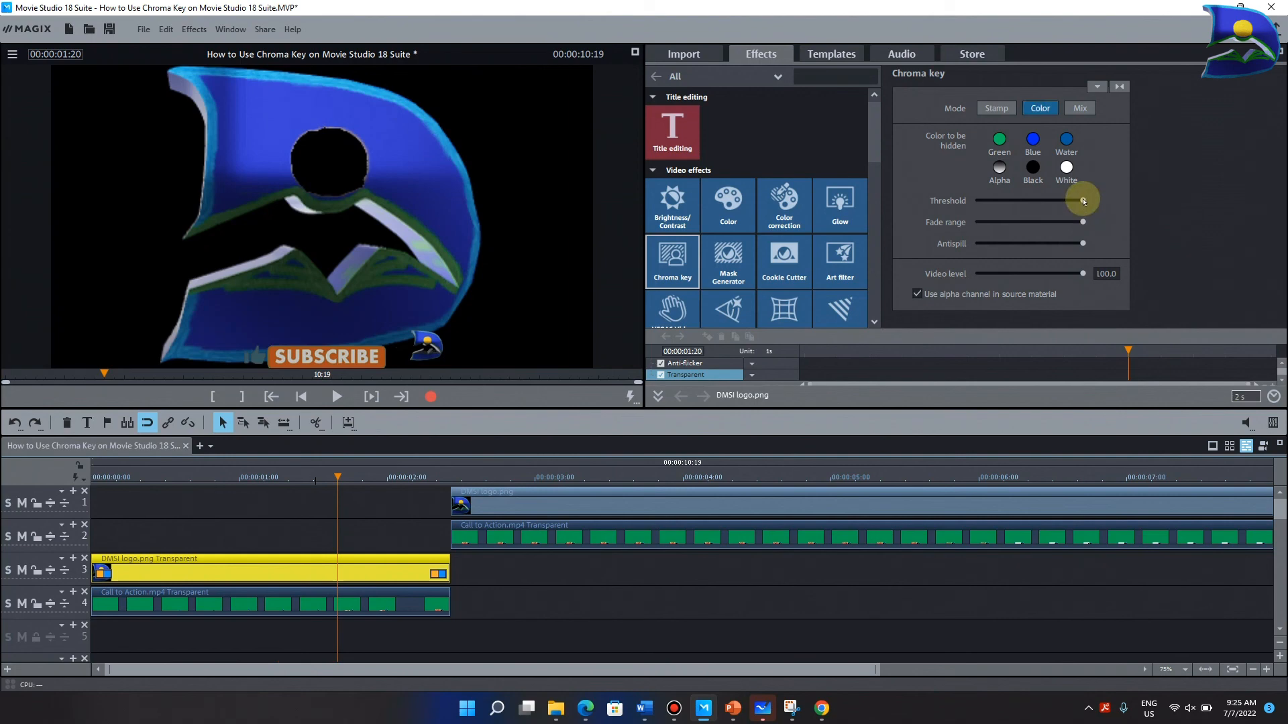
pyautogui.moveTo(1083, 201); pyautogui.dragTo(966, 201)
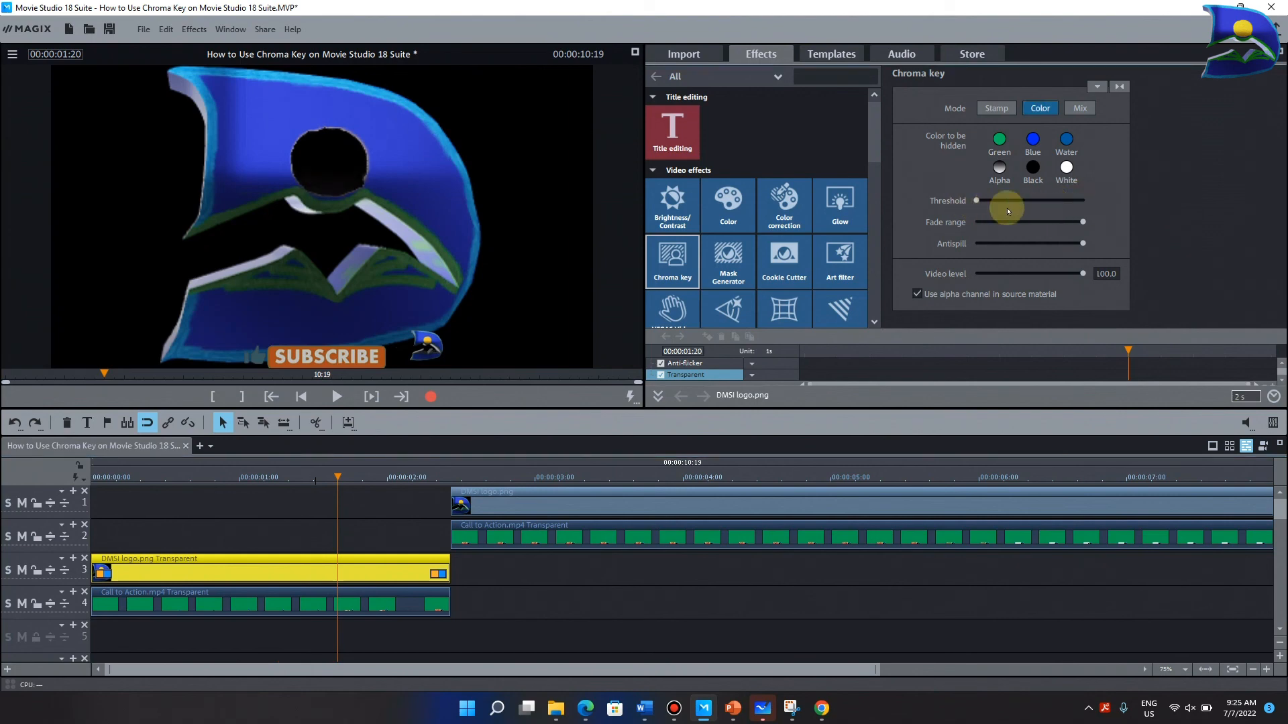
pyautogui.moveTo(1084, 222); pyautogui.dragTo(969, 224)
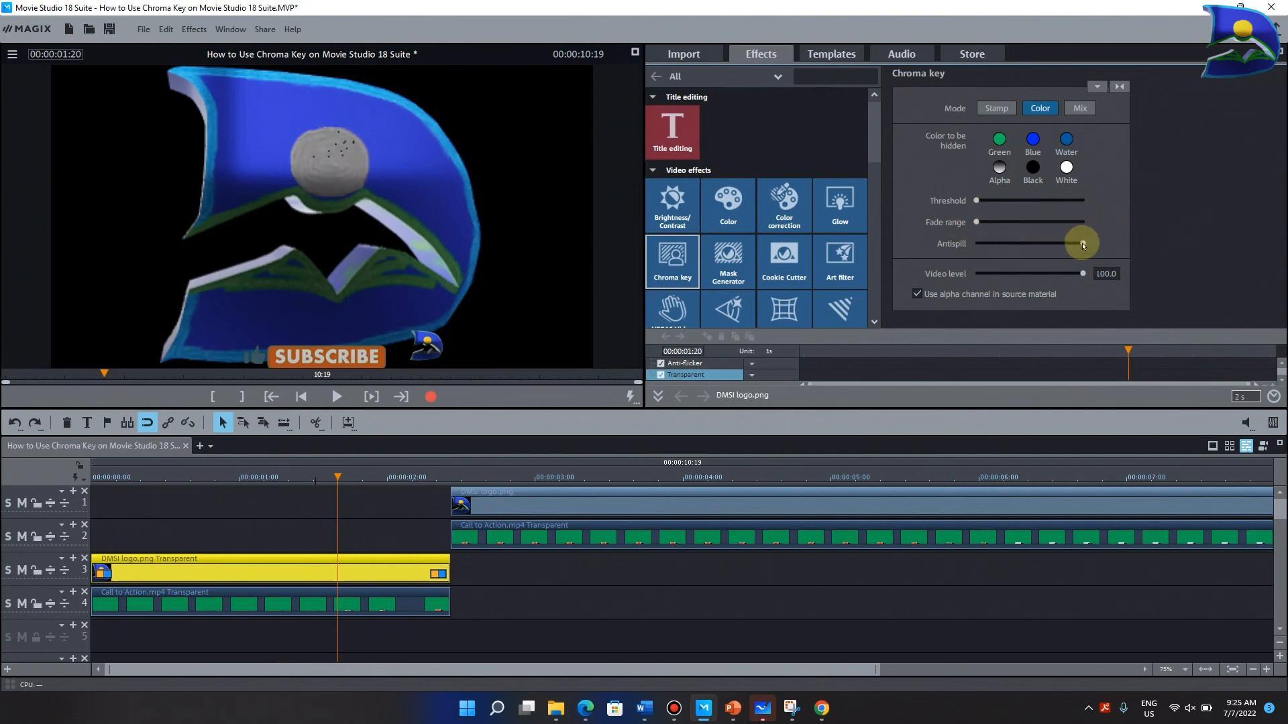
pyautogui.moveTo(1083, 246); pyautogui.dragTo(971, 254)
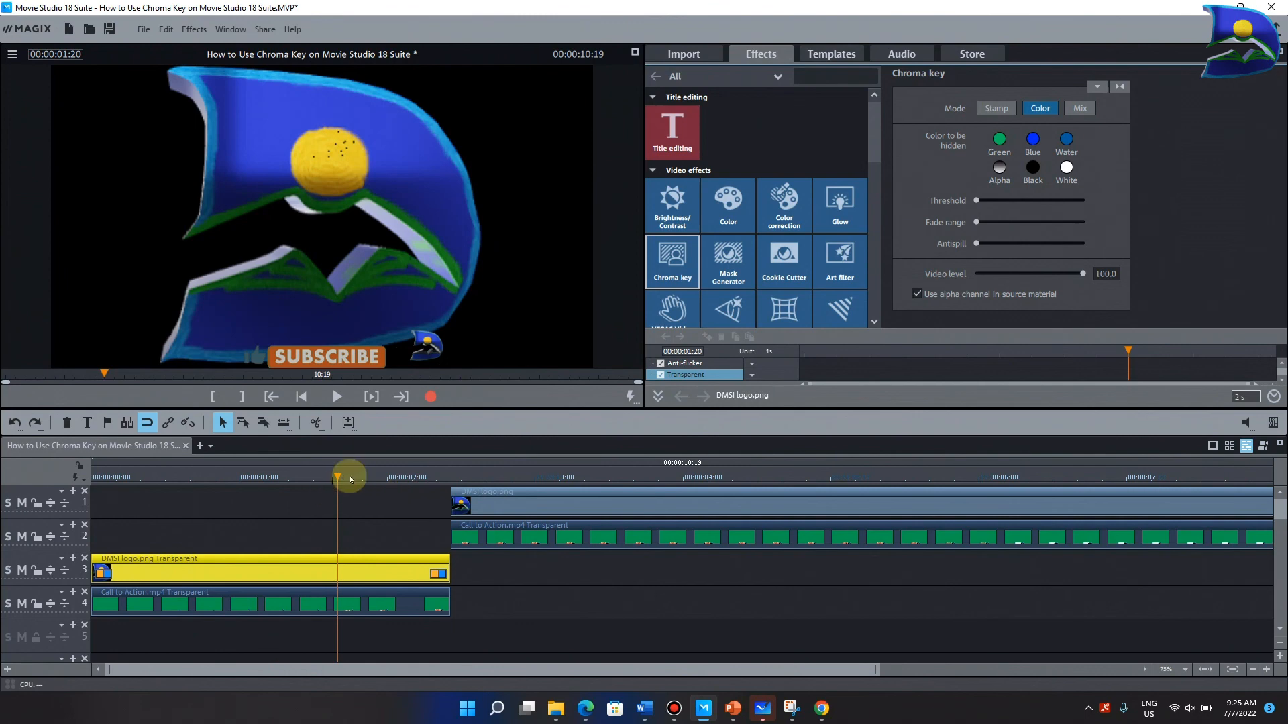
# - Move the playhead to 00:00:01:26 and switch the logo clip's chroma key to Mix mode
pyautogui.moveTo(338, 471); pyautogui.dragTo(367, 477)
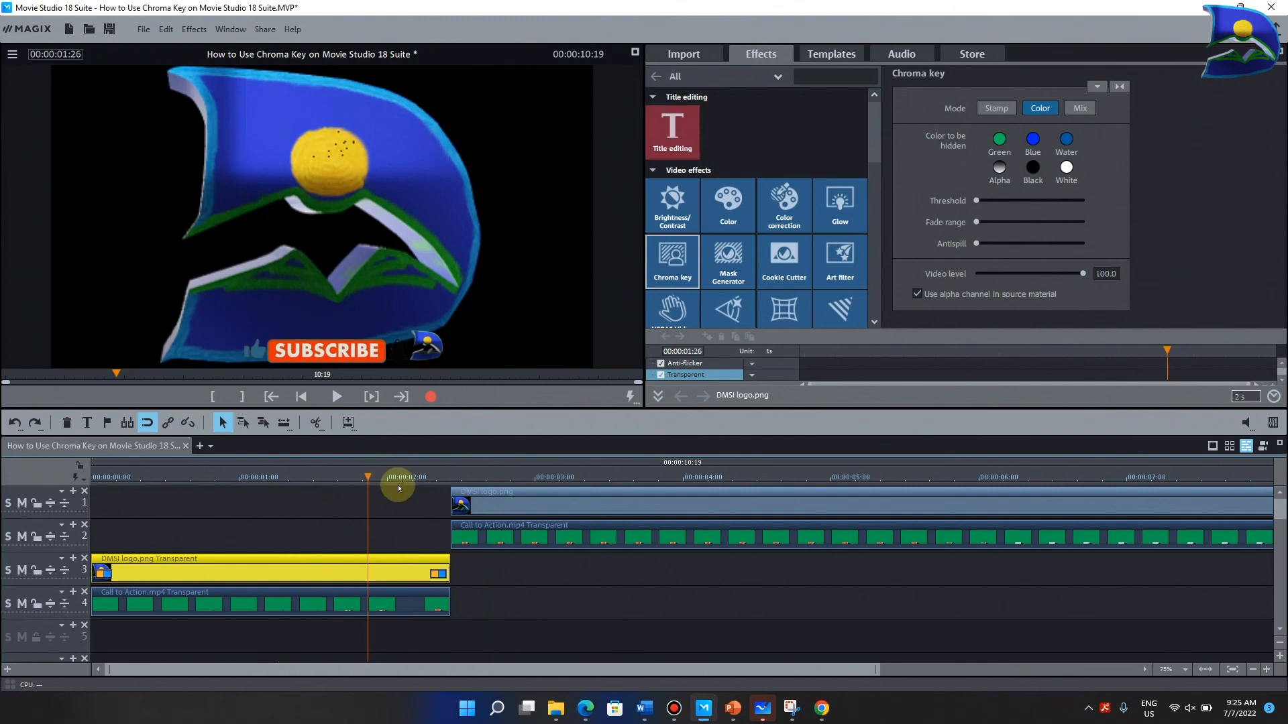
pyautogui.click(1077, 108)
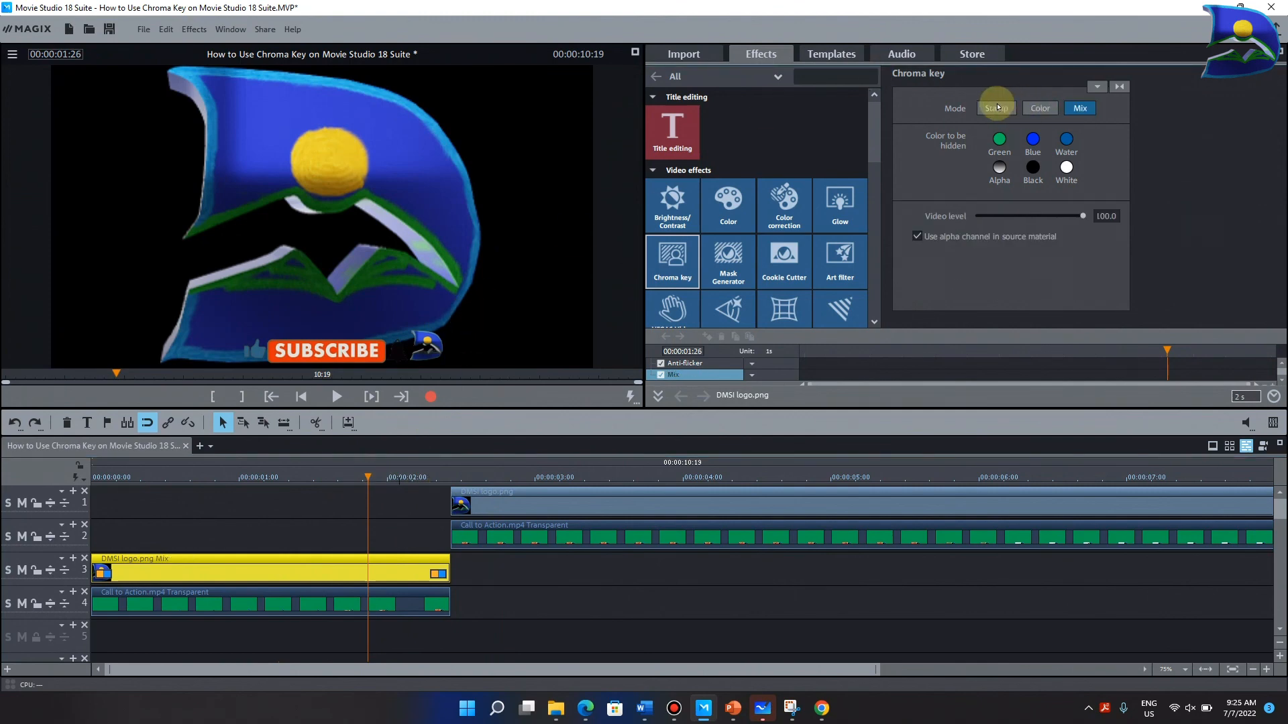